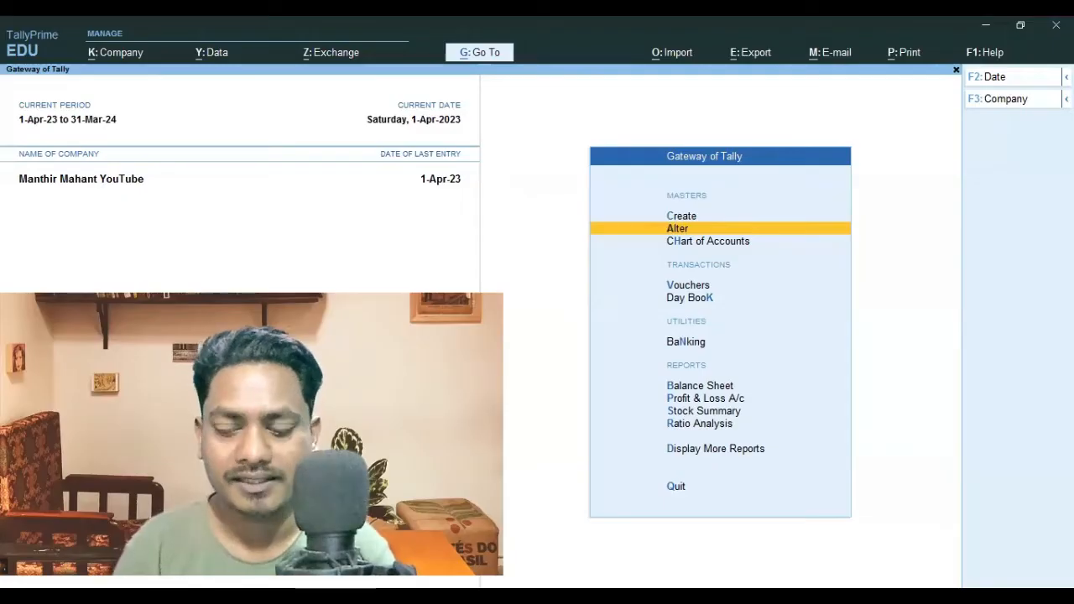
- Review the vouchers recorded in the Day Book and return to the Gateway of Tally
key(Down)
key(Down)
key(Down)
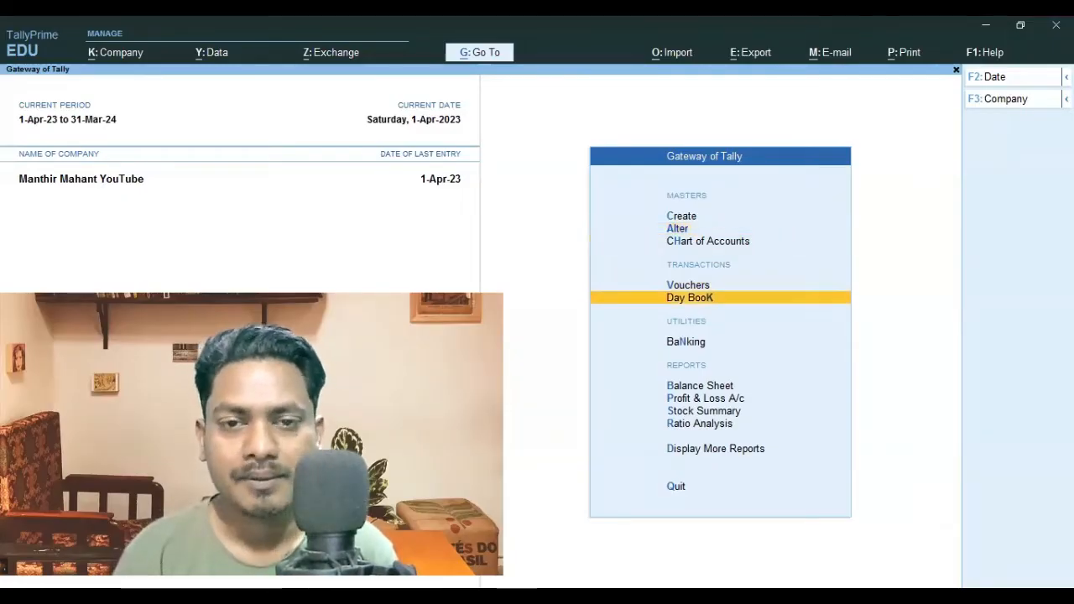
key(Return)
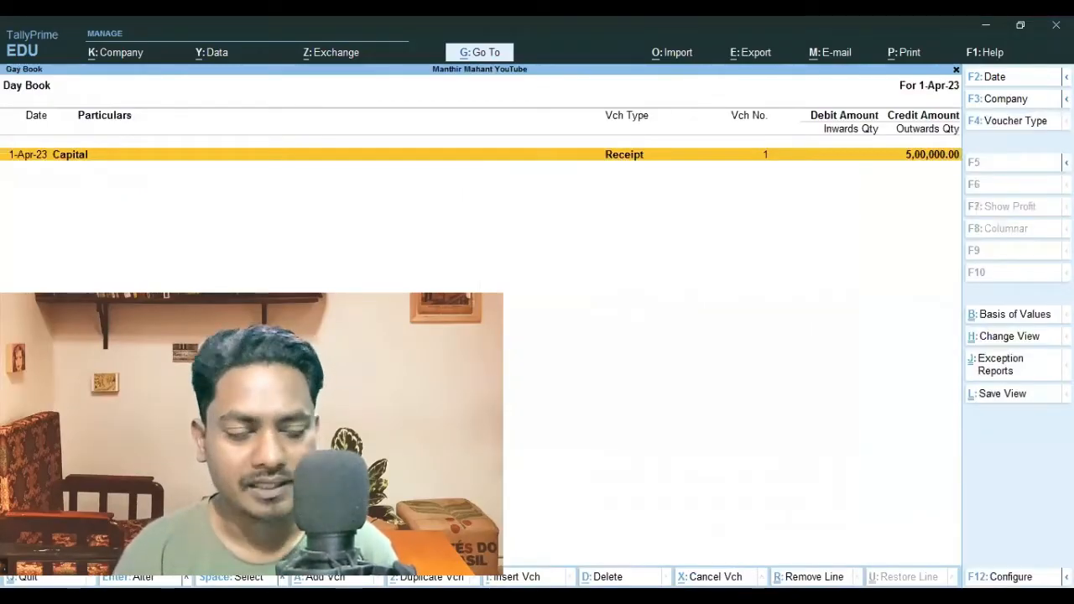
key(Escape)
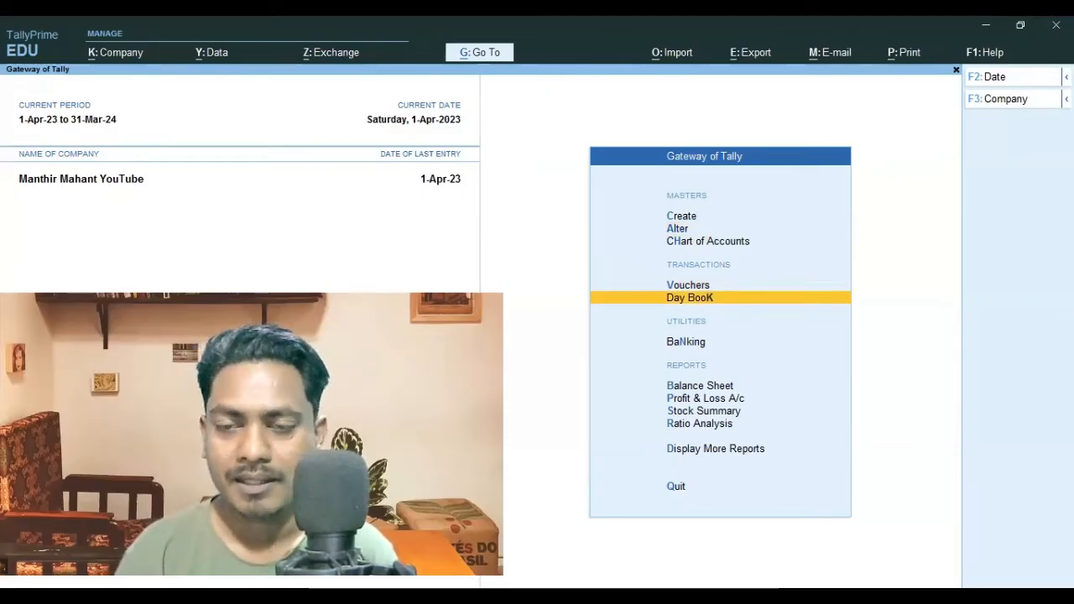
- View the blank Purchase voucher entry form and leave it without recording anything
key(Up)
key(Return)
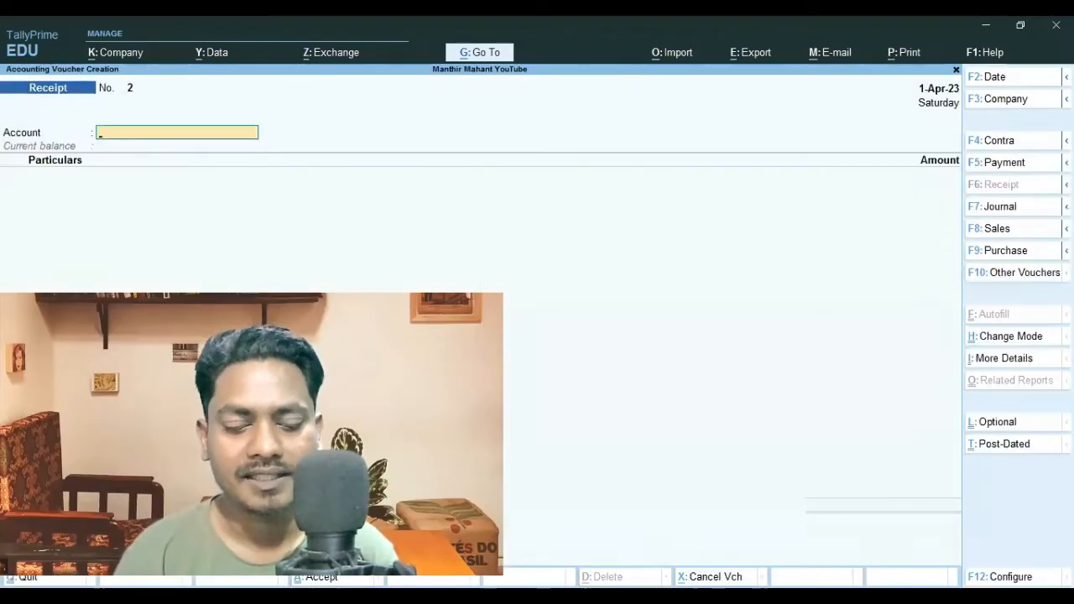
key(F9)
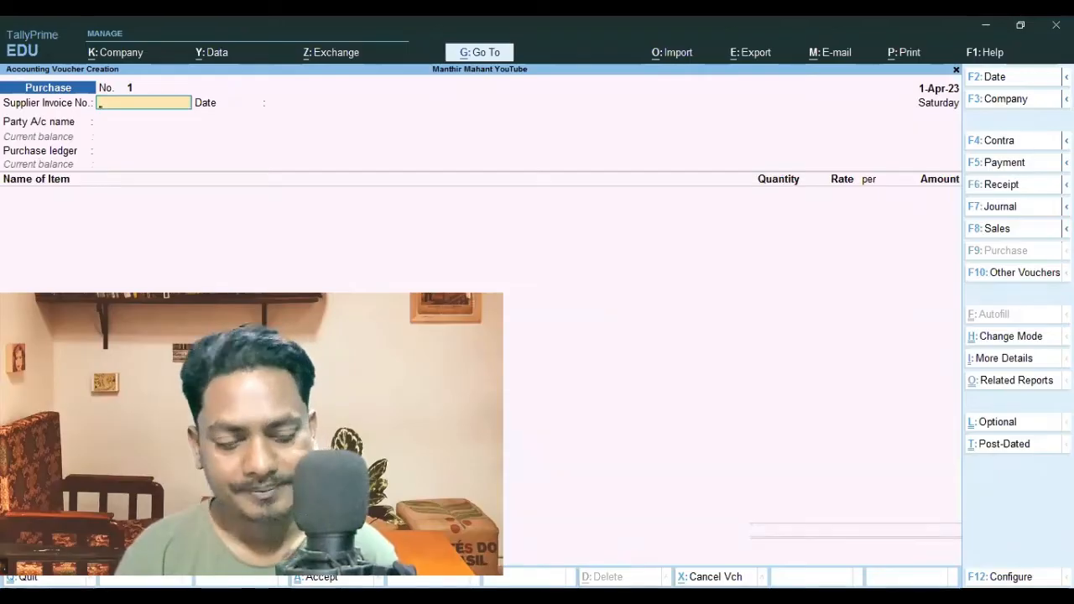
key(Escape)
- Open the existing Ceiling fan stock item for alteration
key(Up)
key(Up)
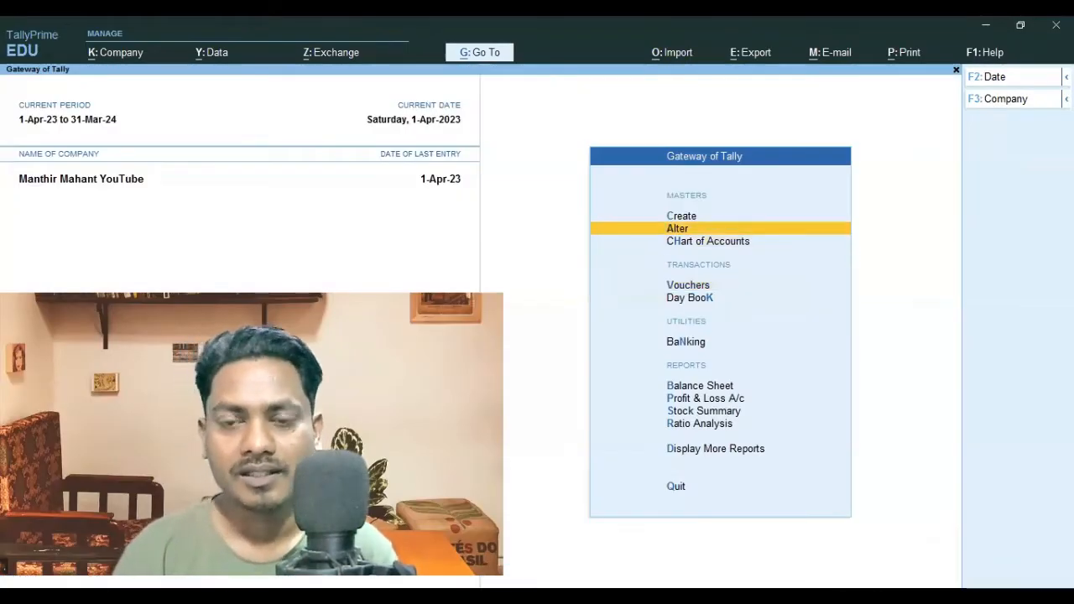
key(Return)
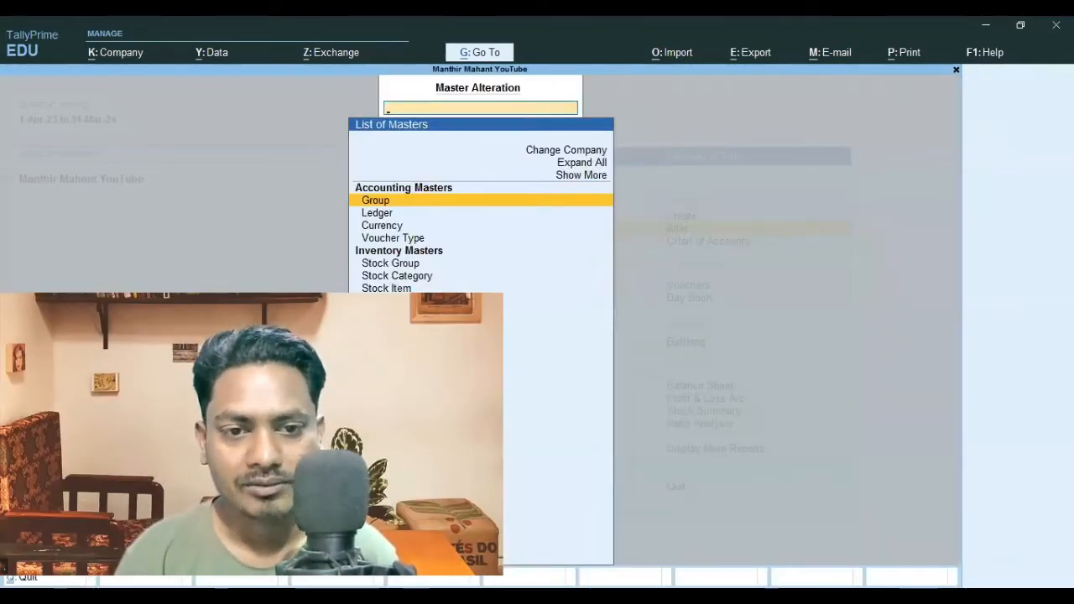
key(Down)
key(Down)
key(Down)
key(Down)
key(Down)
key(Down)
key(Down)
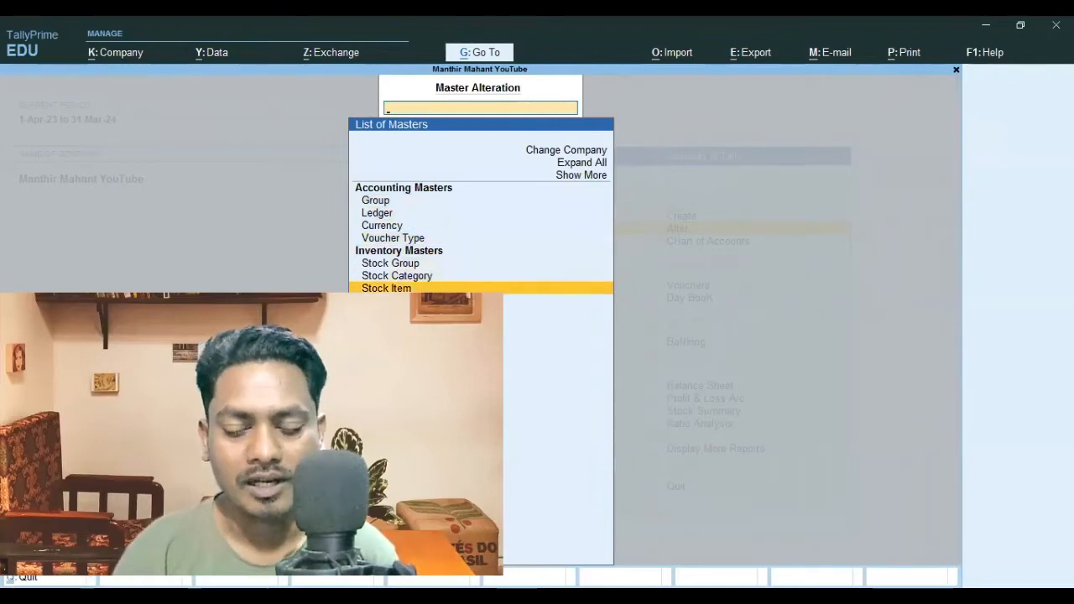
key(Return)
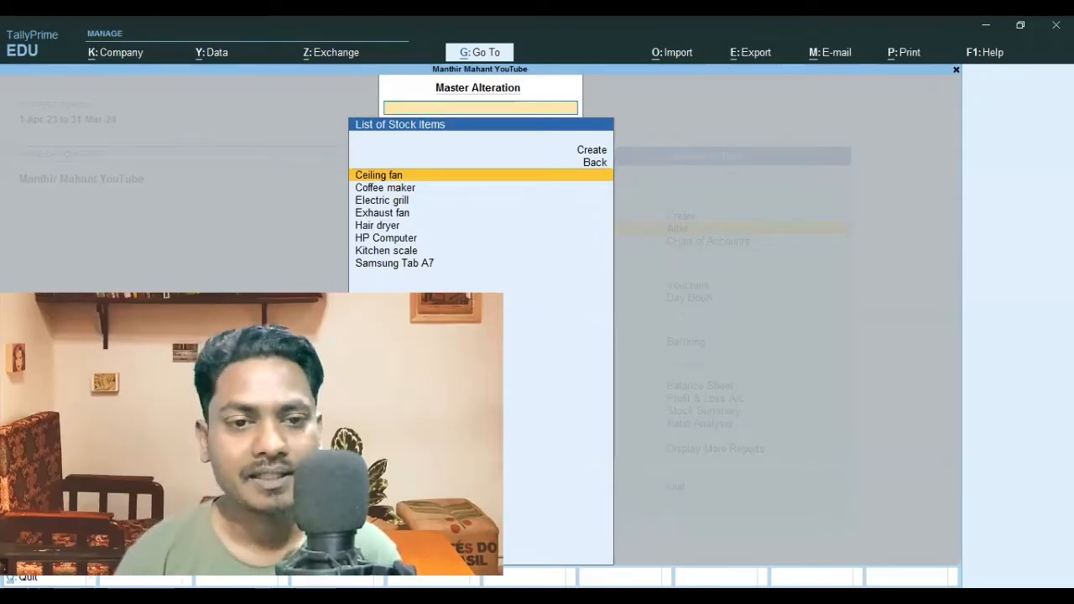
key(Down)
key(Down)
key(Up)
key(Up)
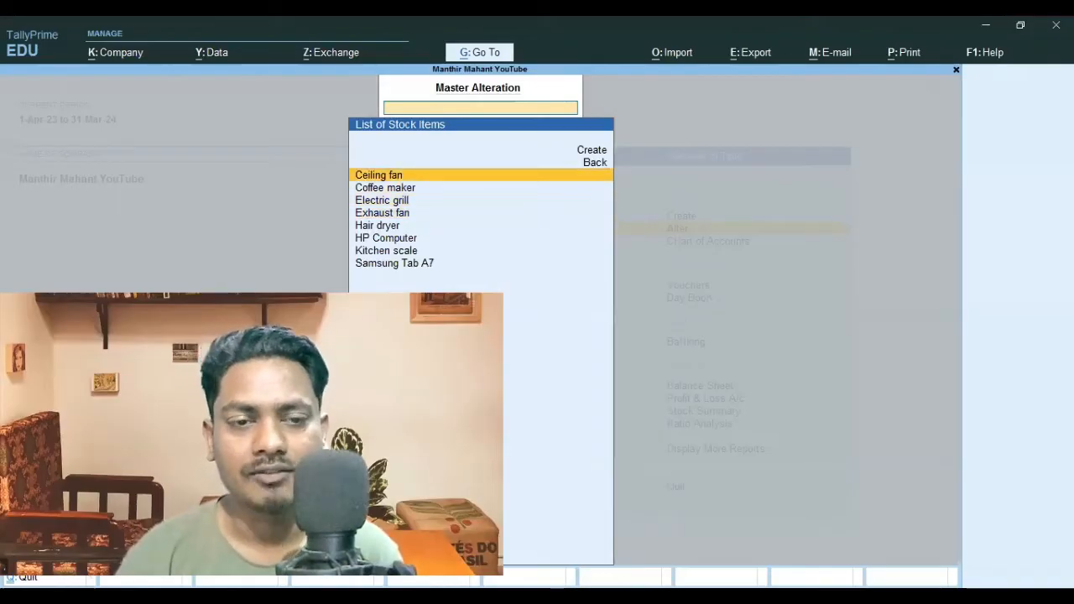
key(Return)
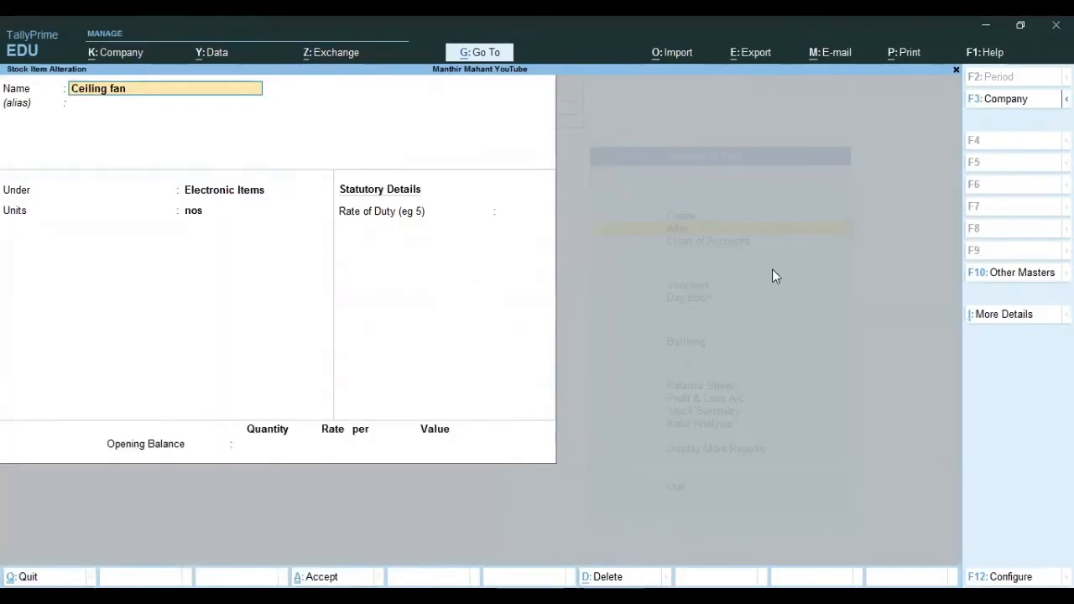
- Set the Ceiling fan's opening balance to 10 nos at a rate of 500 and save the item
key(Return)
key(Return)
key(Return)
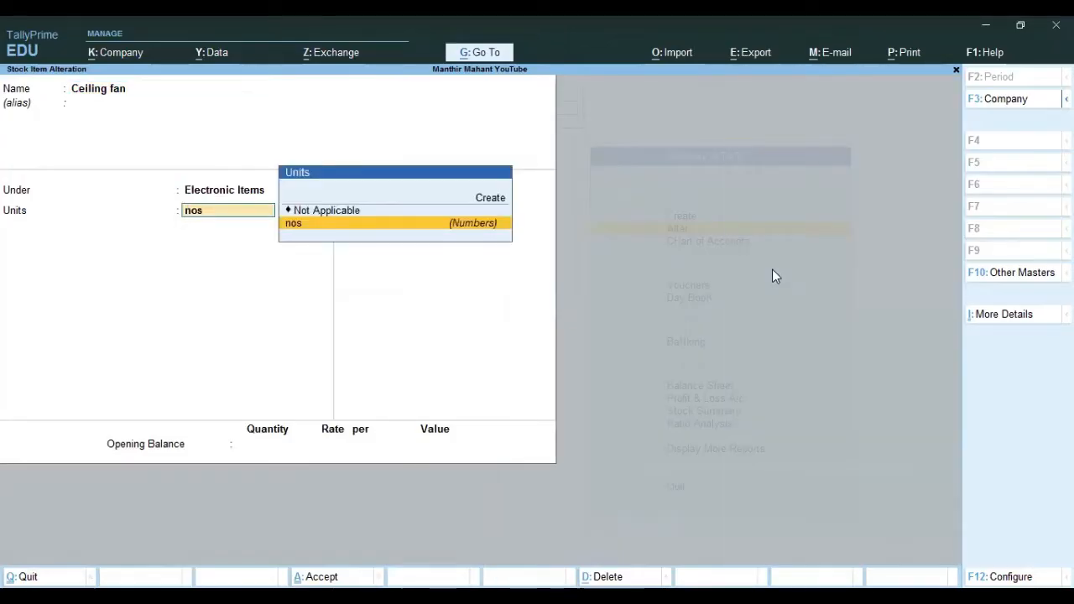
key(BackSpace)
key(Return)
key(Return)
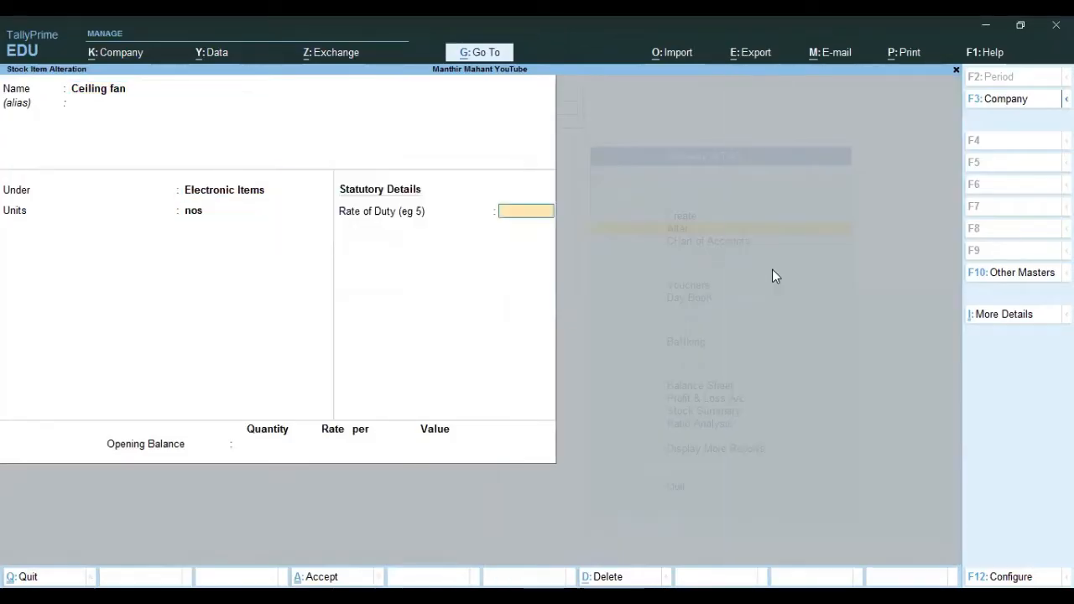
key(Return)
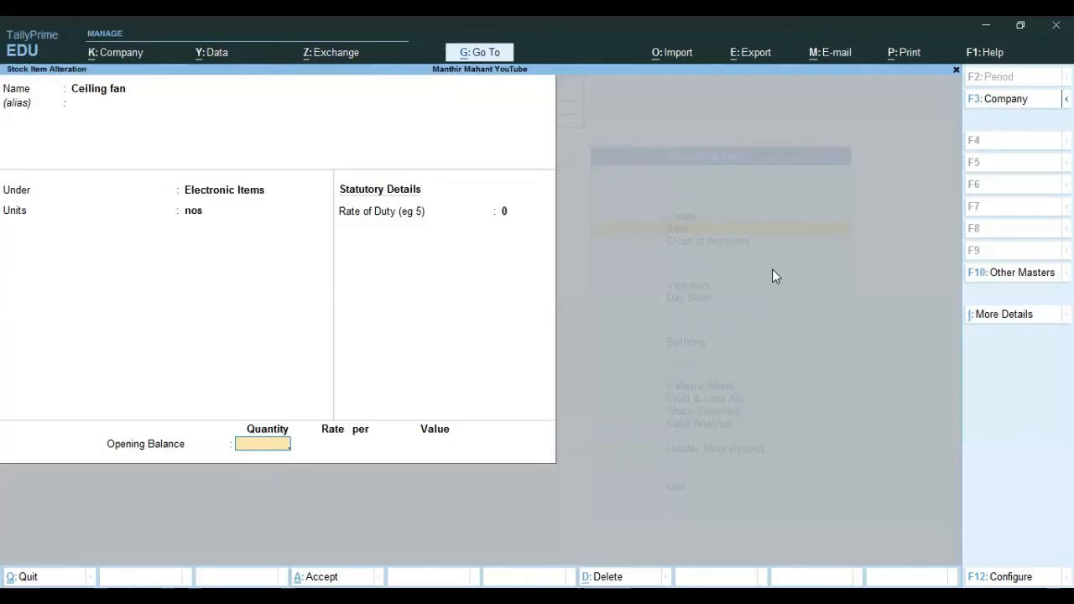
text(0)
key(Return)
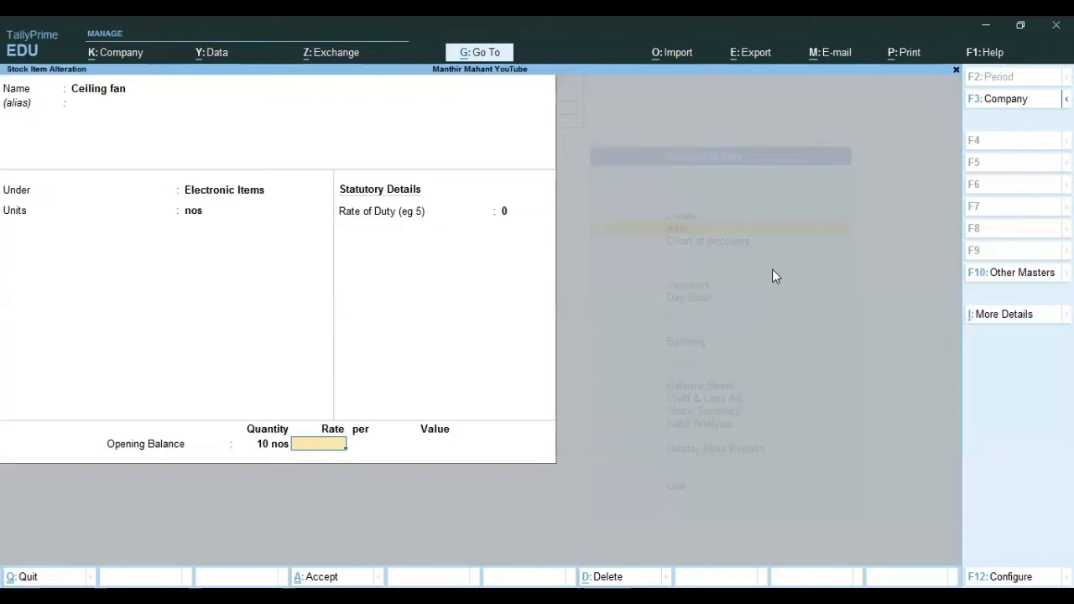
text(500)
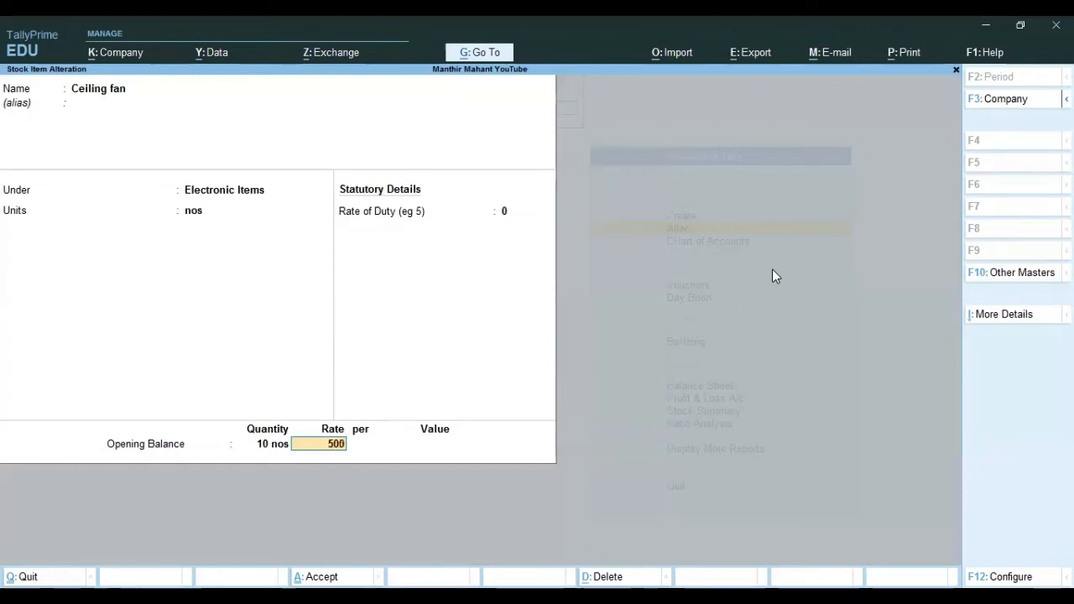
key(Return)
key(Return)
key(Return)
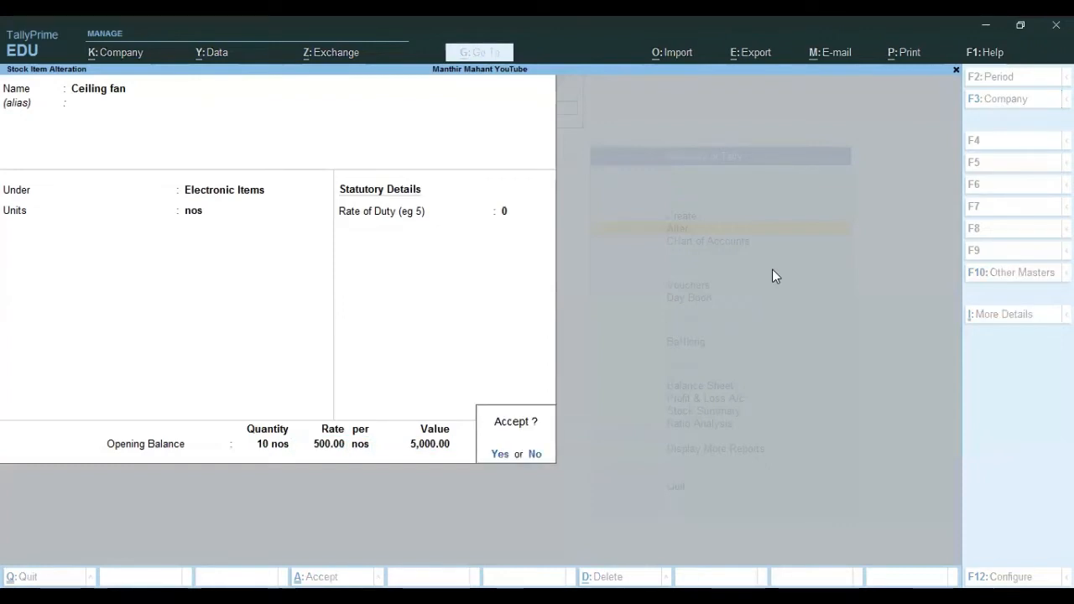
key(Return)
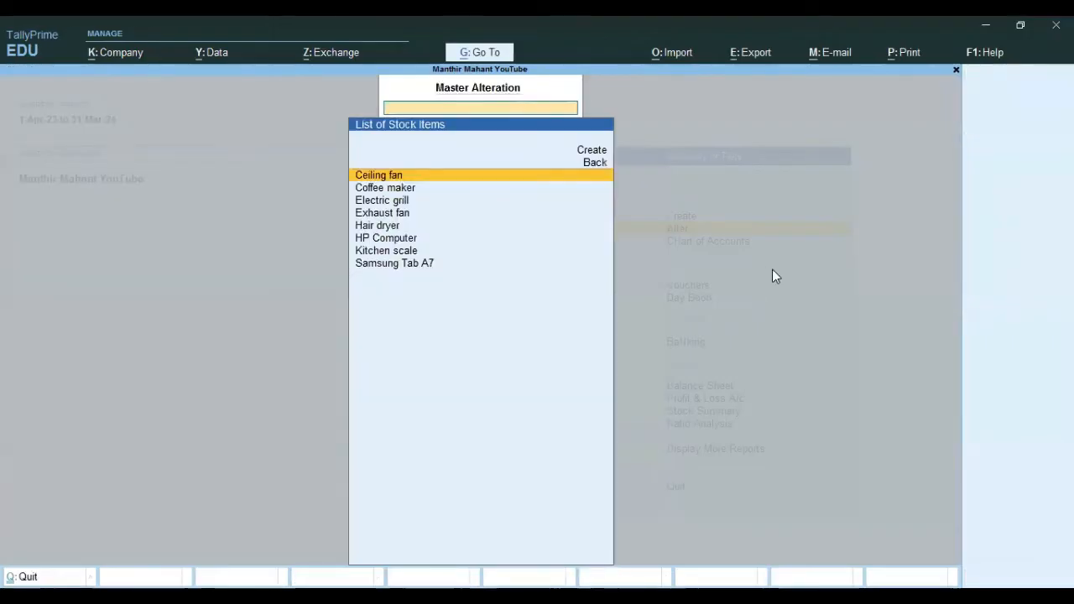
- Set the Coffee maker stock item's opening balance to 5 nos at a rate of 600 and save it
key(Down)
key(Return)
key(Return)
key(Return)
key(Return)
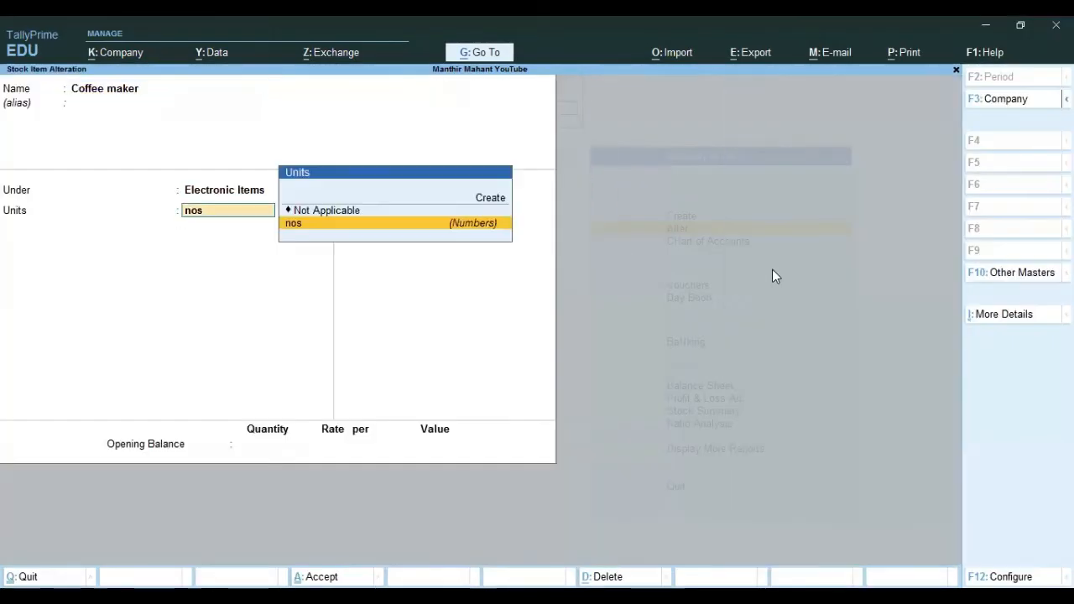
key(Return)
text(5)
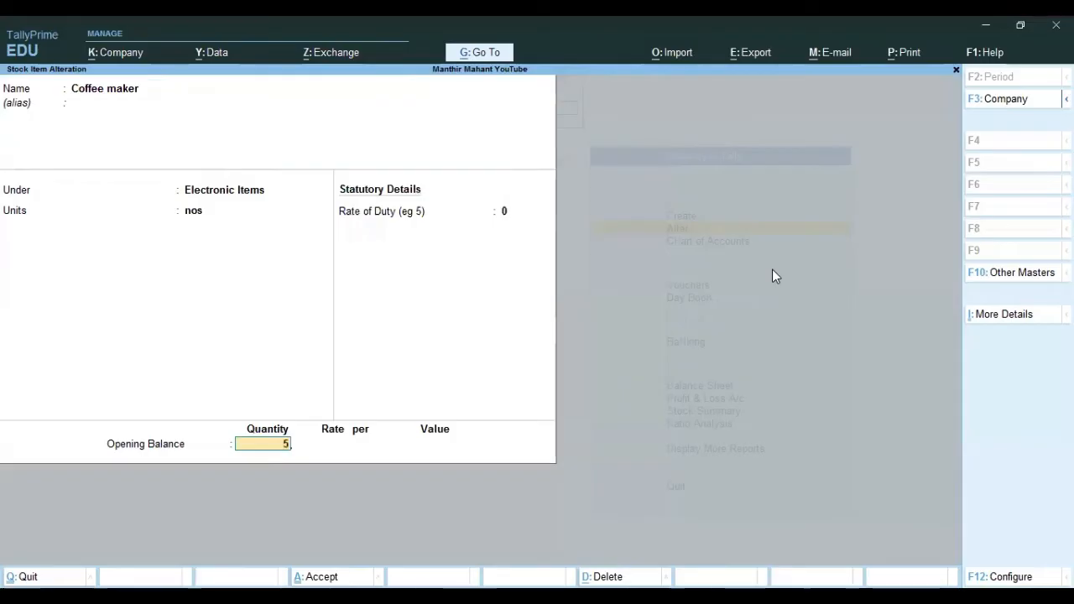
key(Return)
text(60)
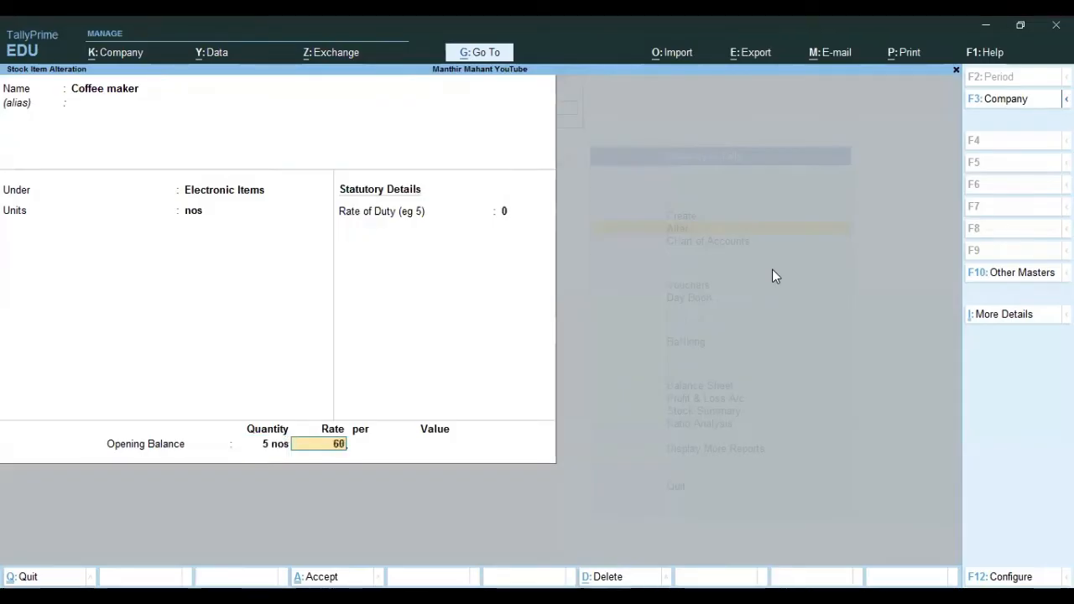
text(0)
key(Return)
key(Return)
key(Return)
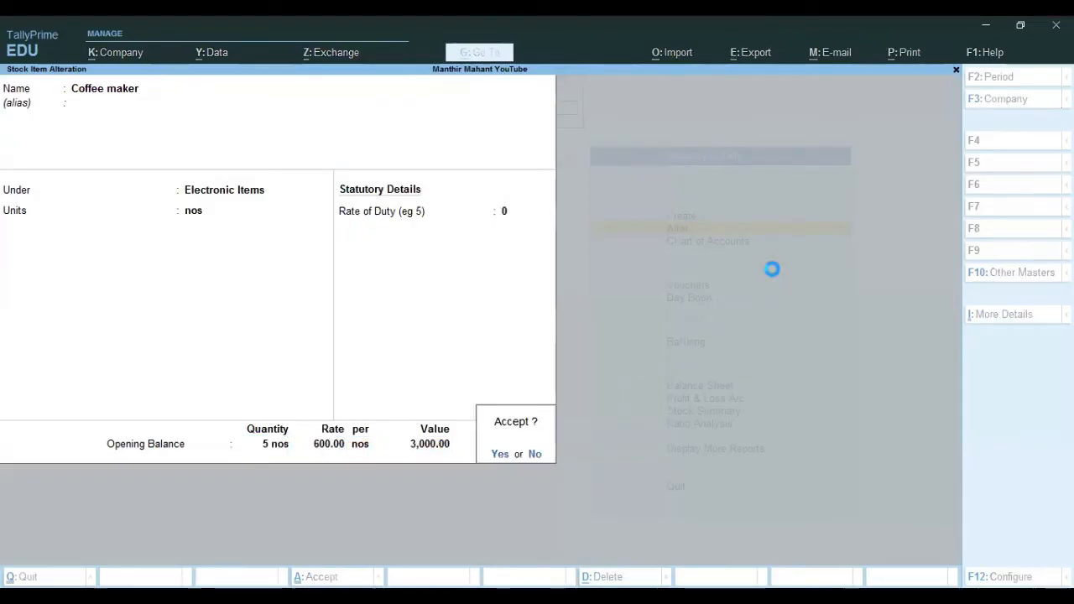
key(Return)
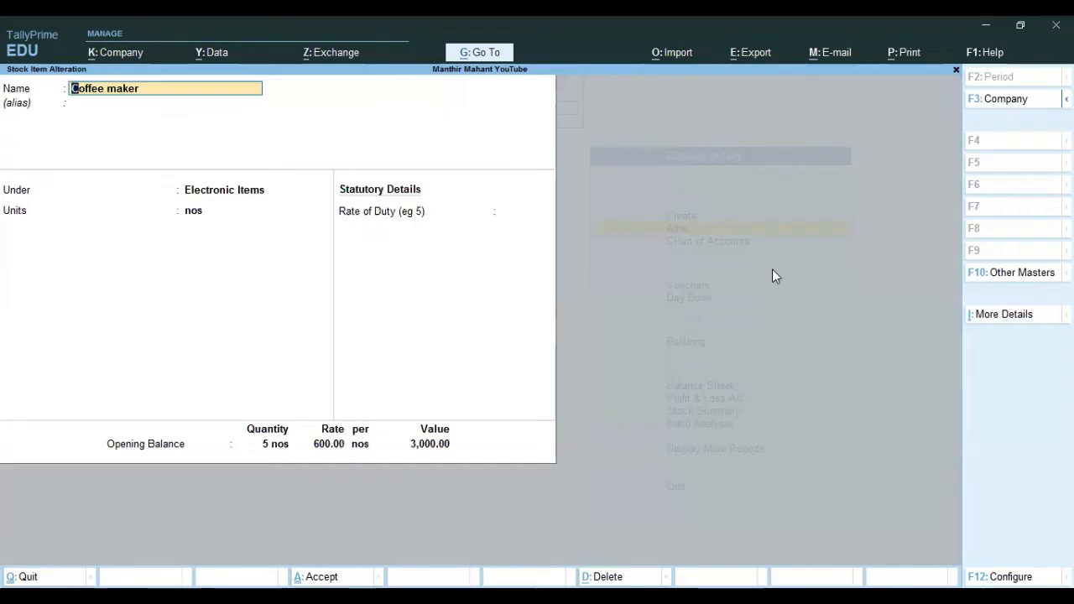
key(Escape)
key(Return)
- Set the Electric grill stock item's opening balance to 14 nos at a rate of 1000, save it and leave master alteration
key(Down)
key(Return)
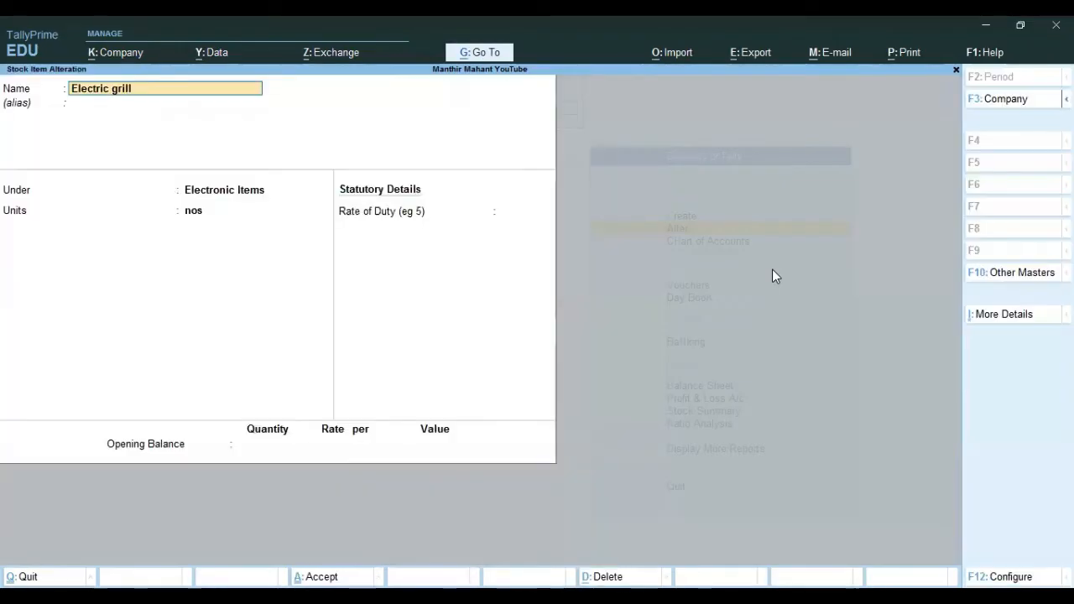
key(Return)
key(Return)
key(Return)
key(Return)
key(Return)
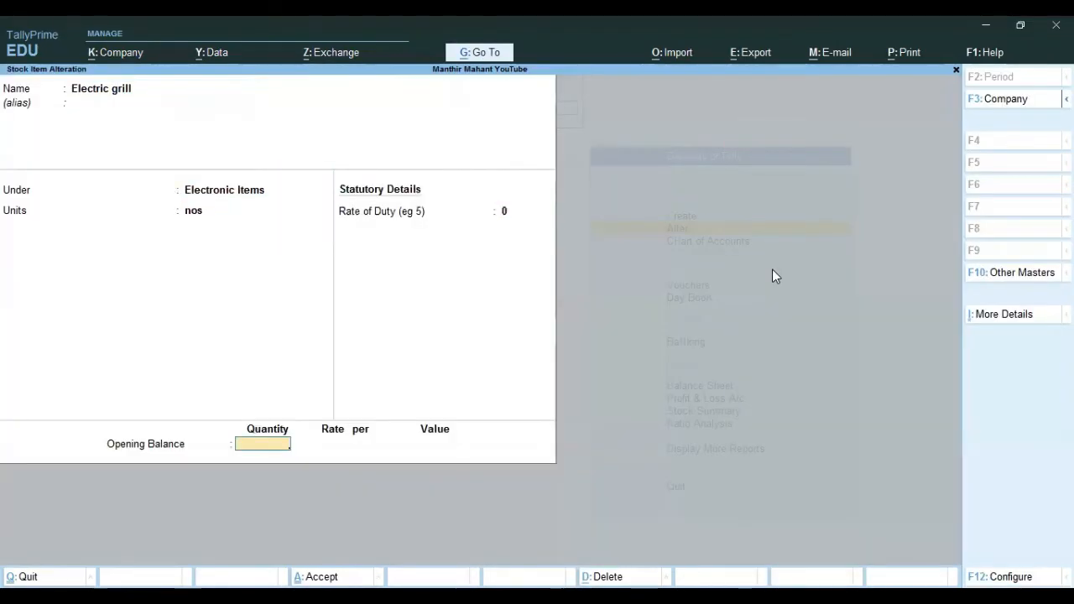
text(14)
key(Return)
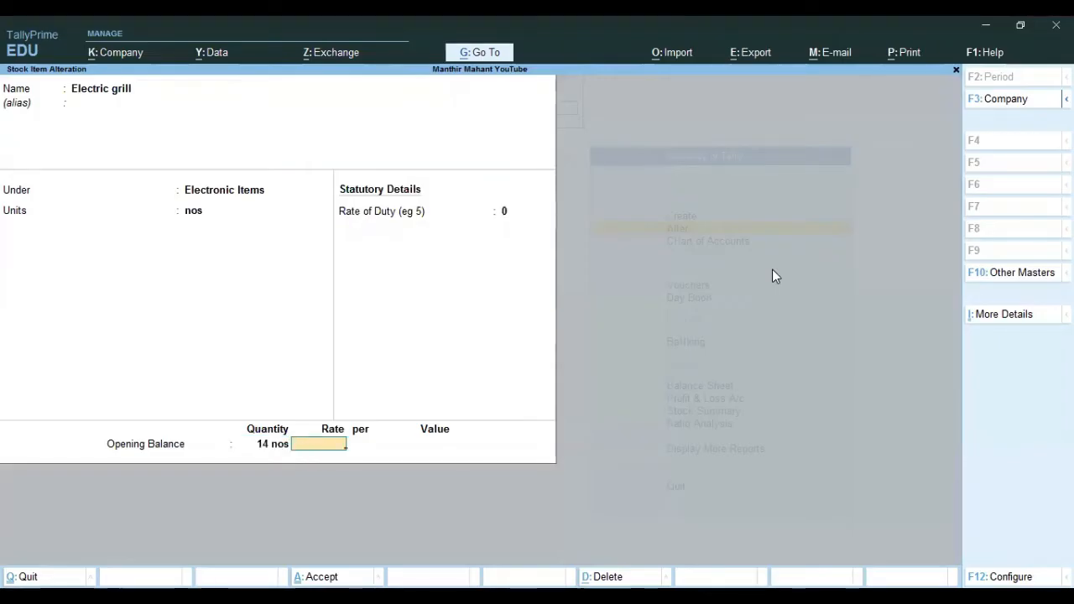
text(1000)
key(Return)
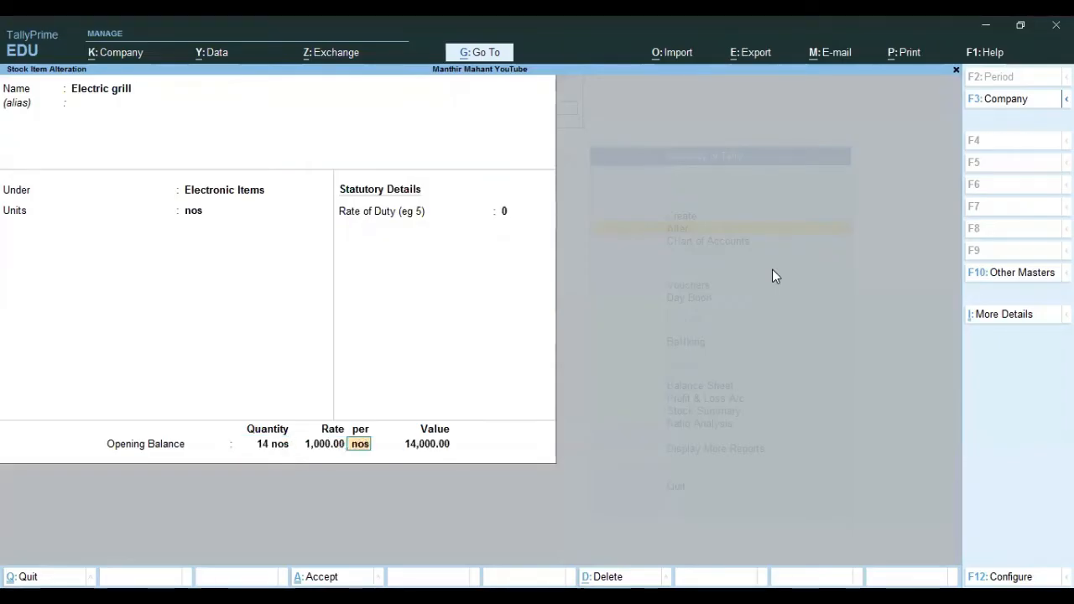
key(Return)
key(Return)
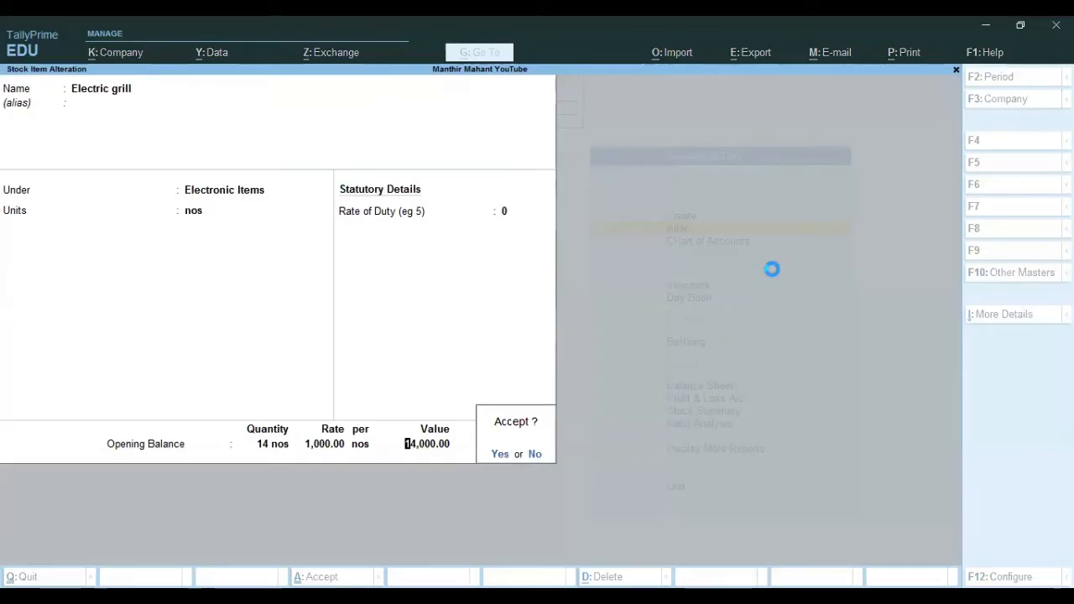
key(Return)
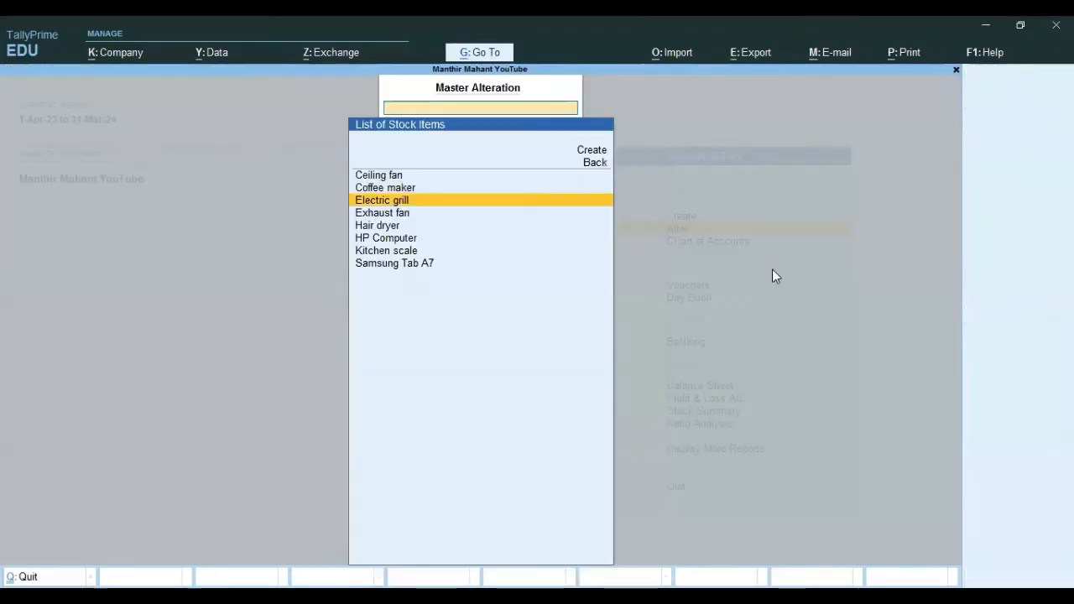
key(Up)
key(Up)
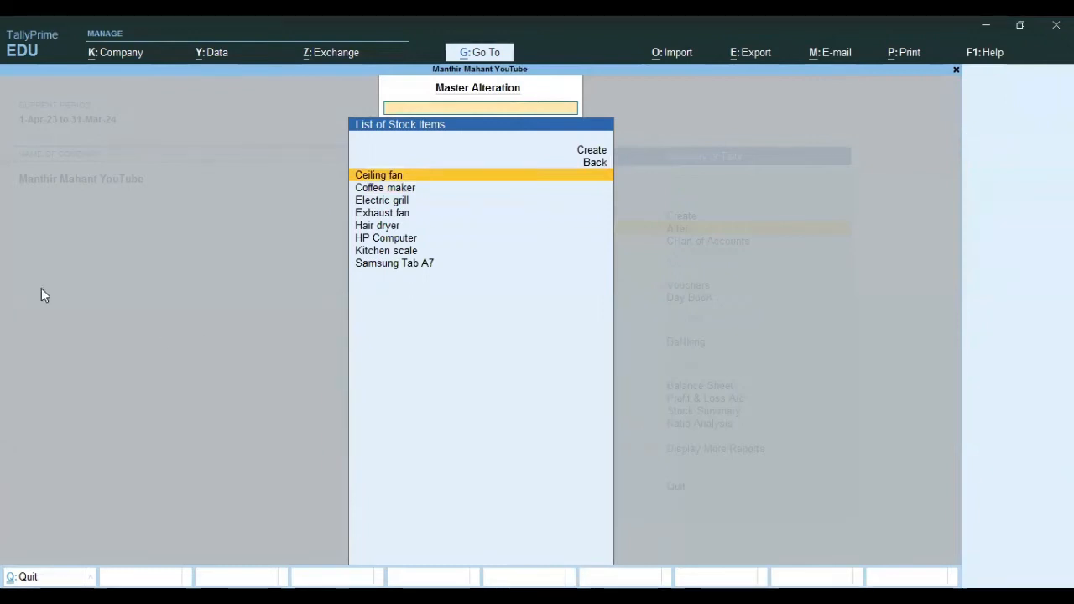
key(Escape)
key(Escape)
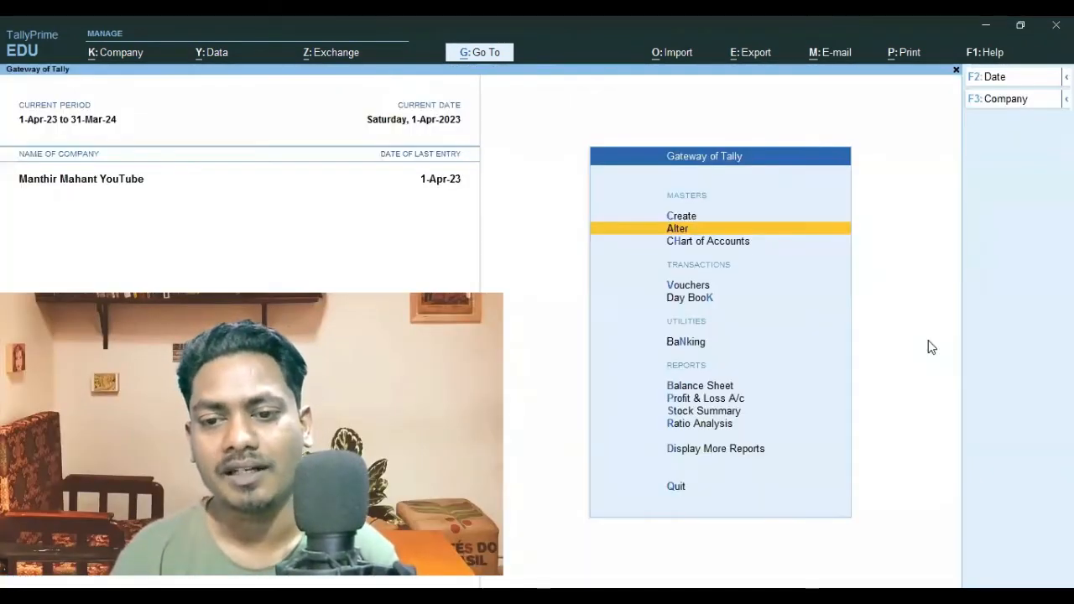
- Examine the Stock Summary for the Electronic Items group, including the Ceiling fan's monthly summary
key(Down)
key(Down)
key(Down)
key(Down)
key(Down)
key(Down)
key(Down)
key(Return)
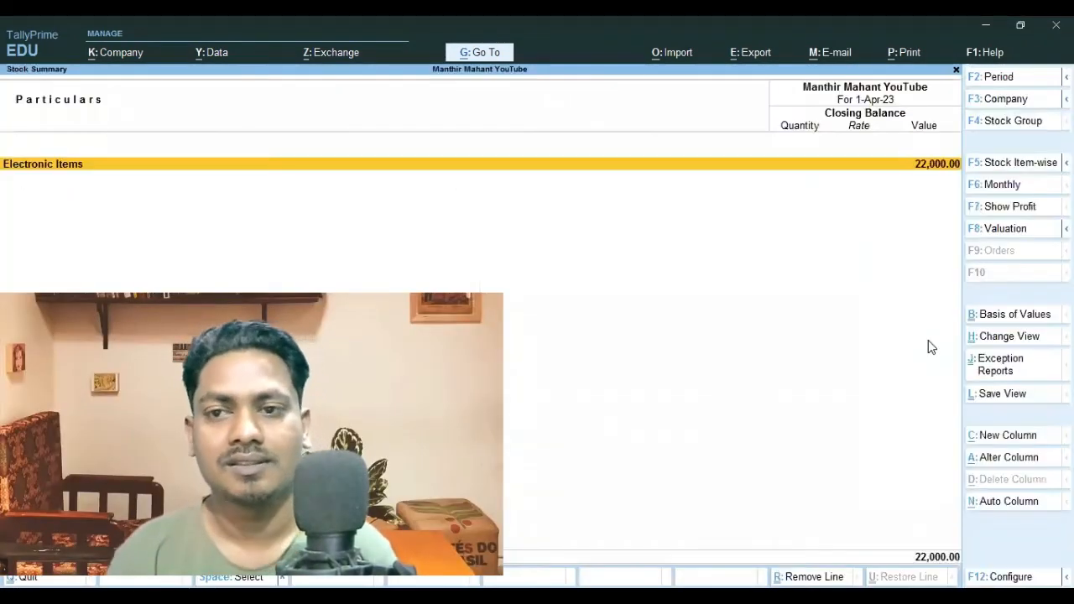
key(Return)
key(Return)
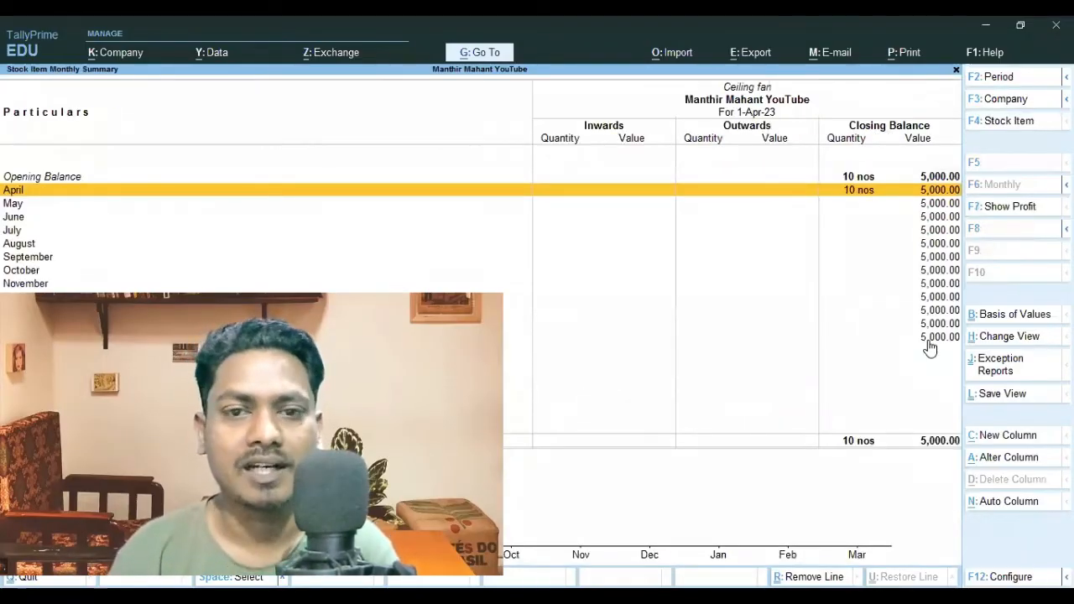
key(Escape)
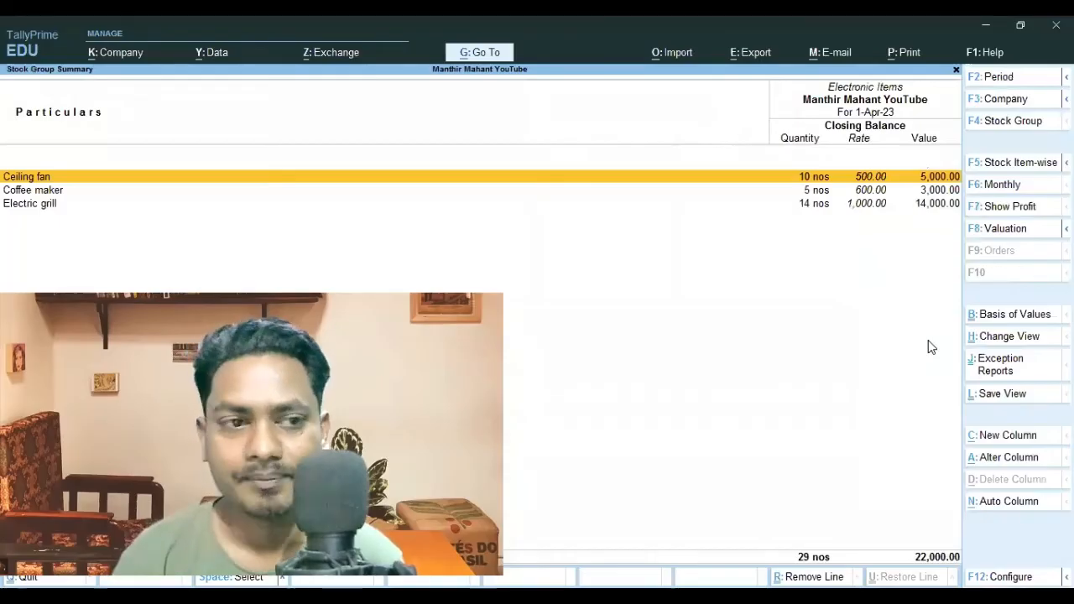
- View the Coffee maker's monthly stock summary and return to the group's item list
key(Down)
key(Return)
key(Escape)
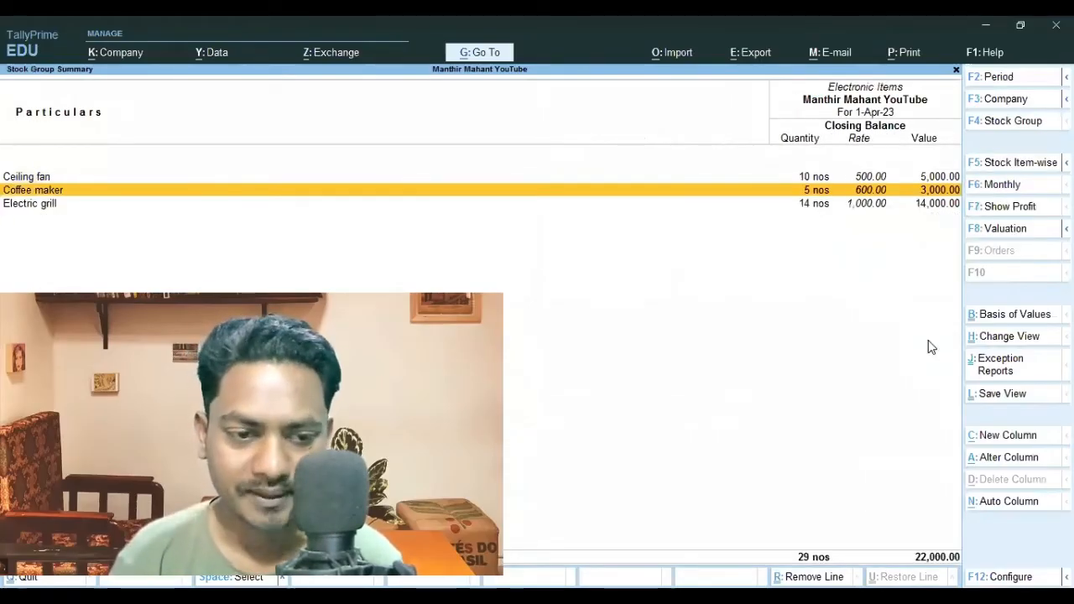
- Leave the stock report and start a purchase voucher with supplier invoice number 74 dated 1-Apr-23
key(Escape)
key(Escape)
key(Up)
key(Up)
key(Up)
key(Up)
key(Up)
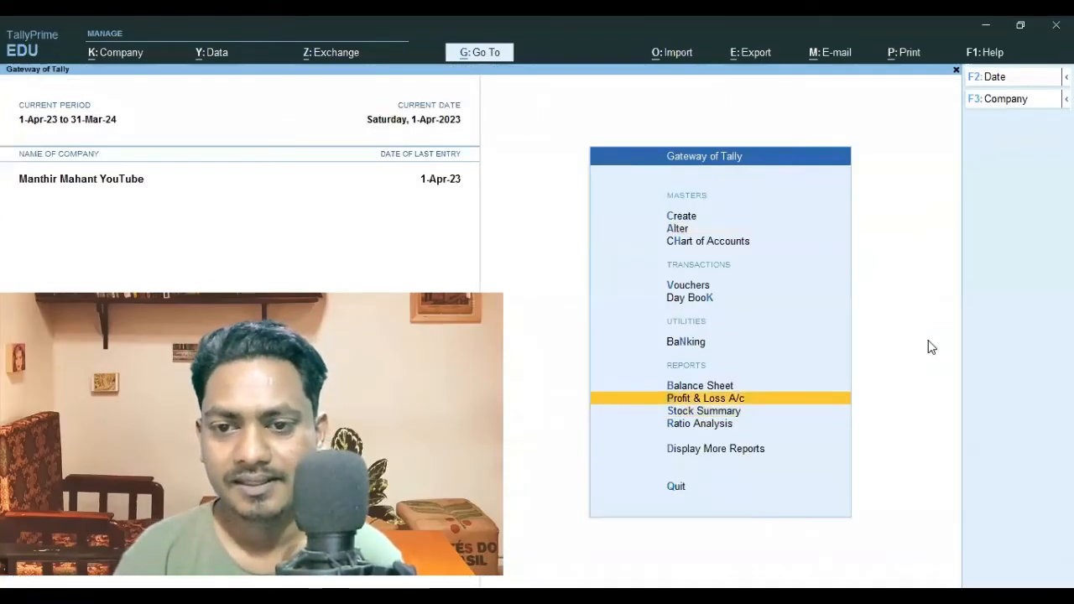
key(Return)
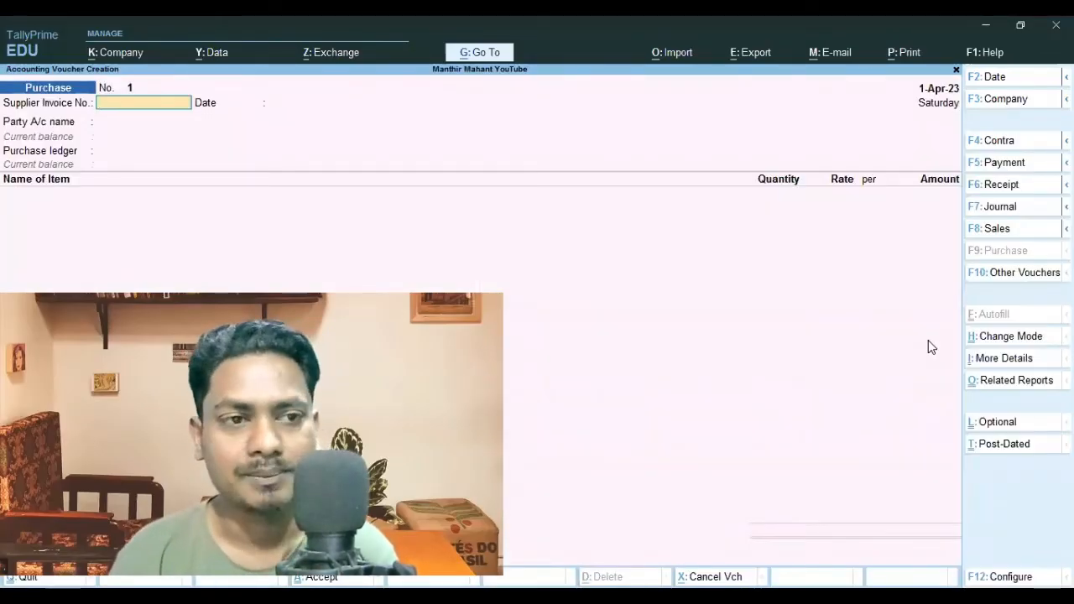
text(4)
key(Return)
key(Return)
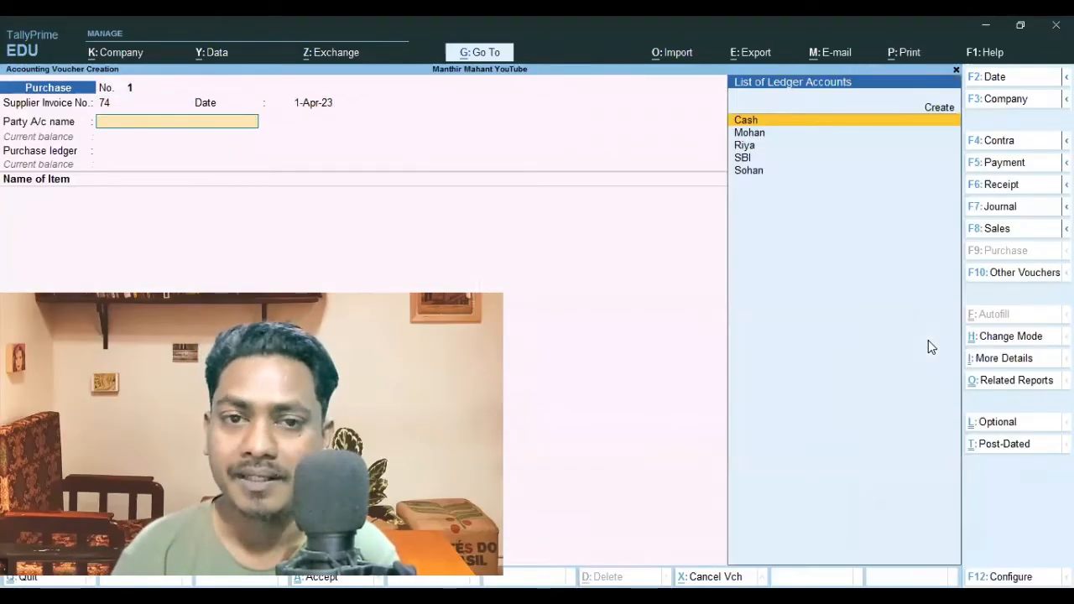
- Set the party account to the supplier ledger directly after Cash, accept its receipt and party details, and choose the Goods Purchase ledger
key(Return)
key(Escape)
key(Down)
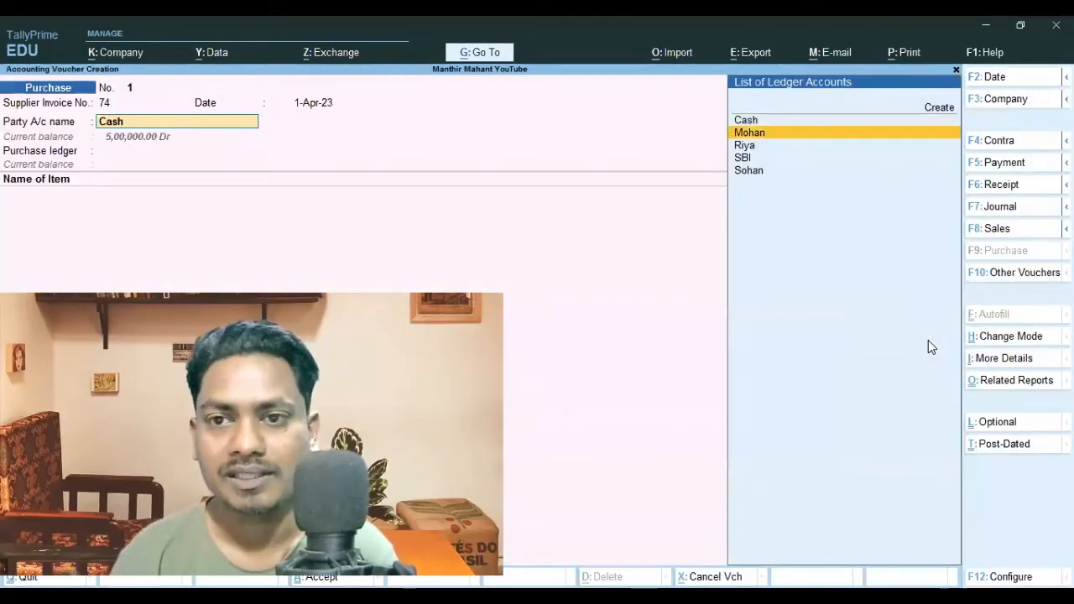
key(Return)
key(Return)
key(Return)
key(Return)
key(Return)
key(Return)
key(Return)
key(Return)
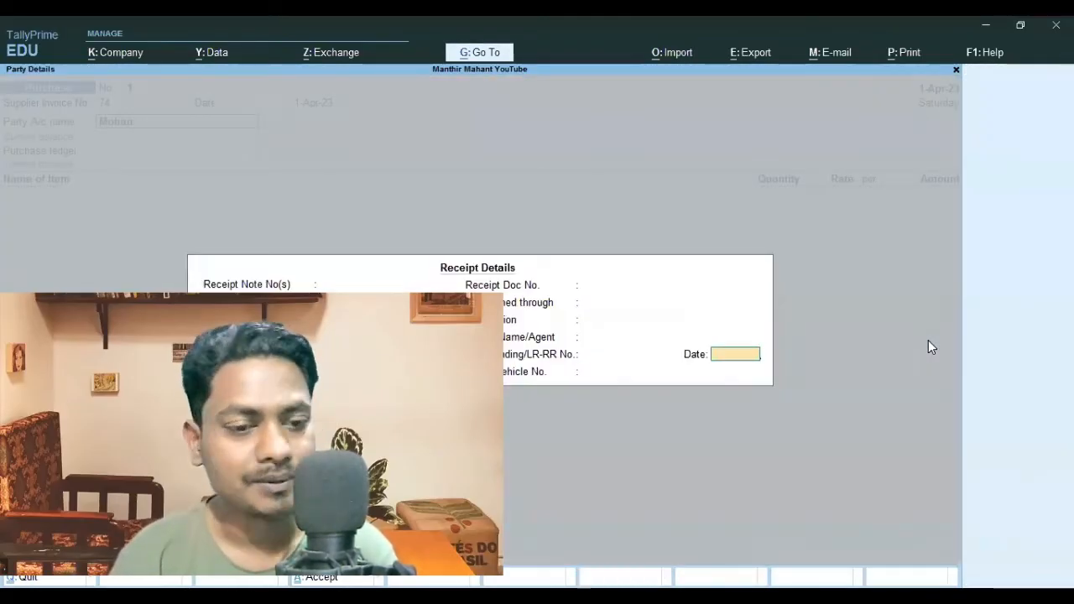
key(Return)
key(Return)
key(Return)
key(Return)
key(Return)
key(Return)
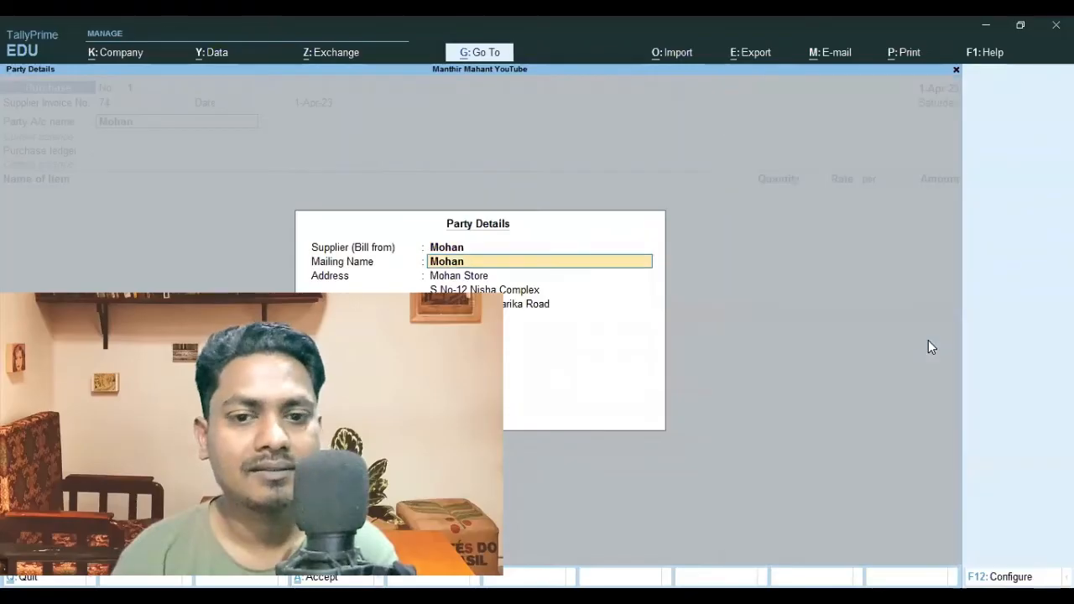
key(ctrl+a)
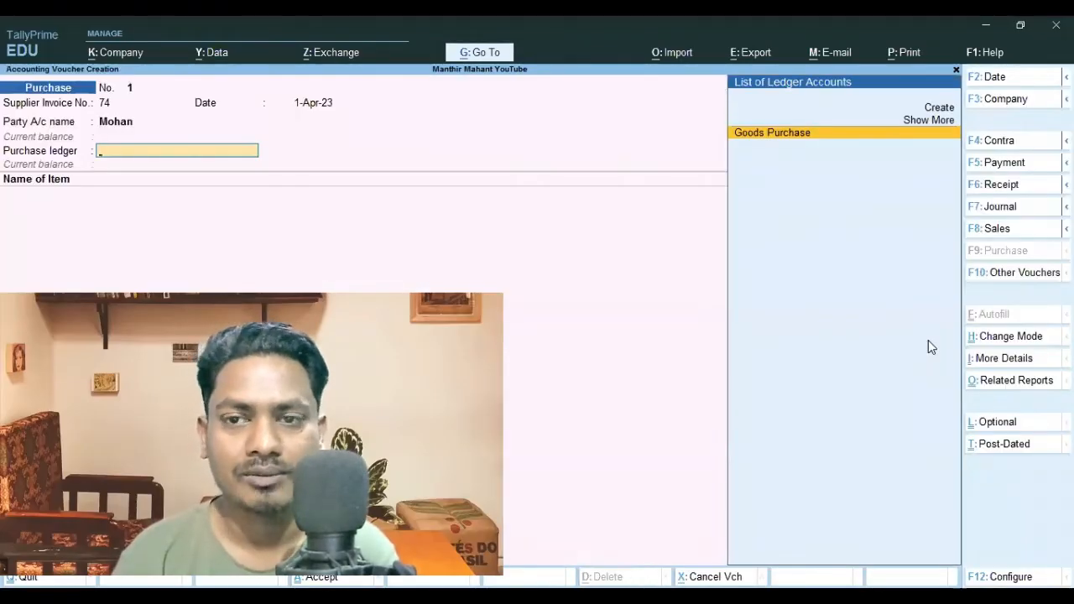
key(Return)
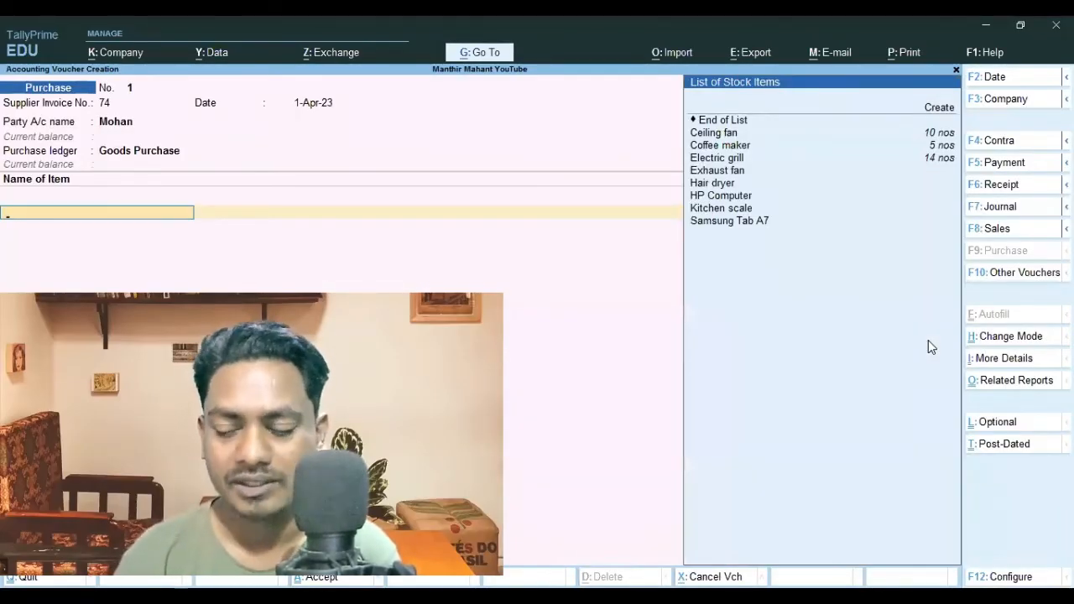
- Add Ceiling fan to the purchase voucher with a quantity of 5 nos at a rate of 700
key(Down)
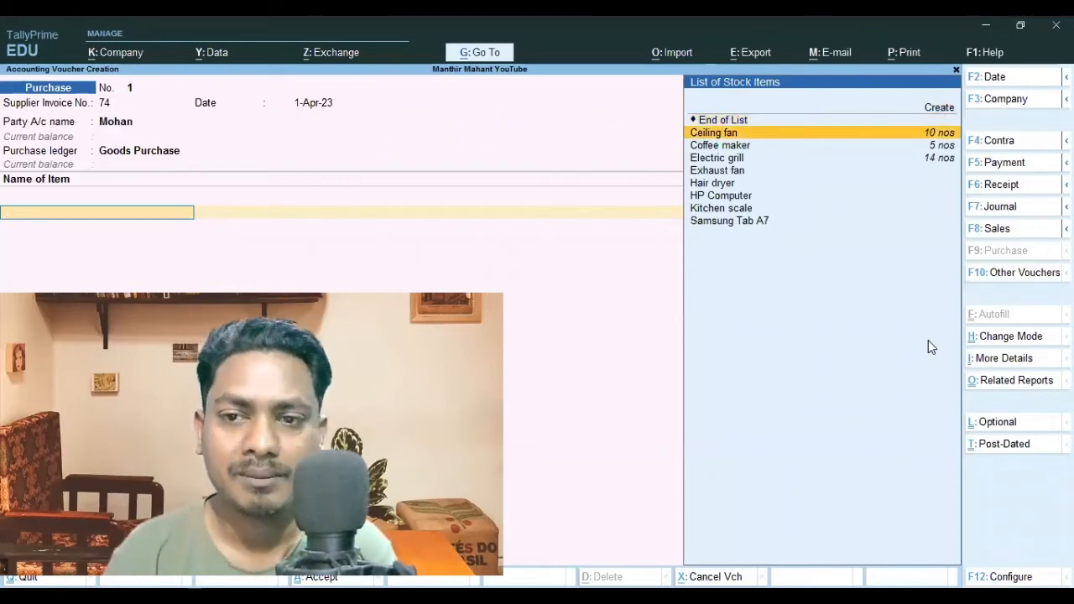
key(Return)
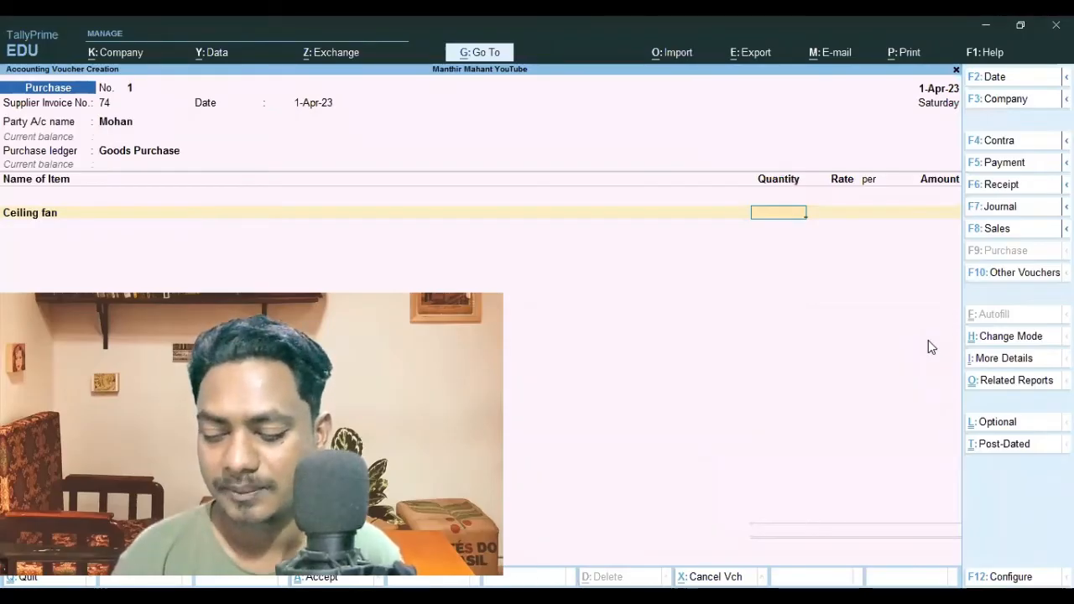
key(Return)
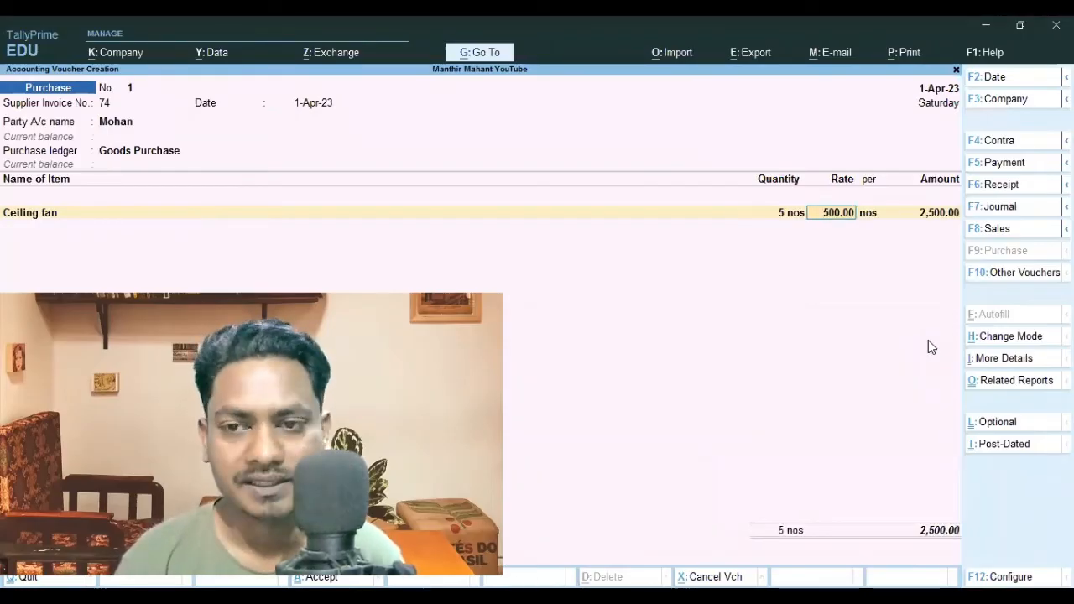
text(700)
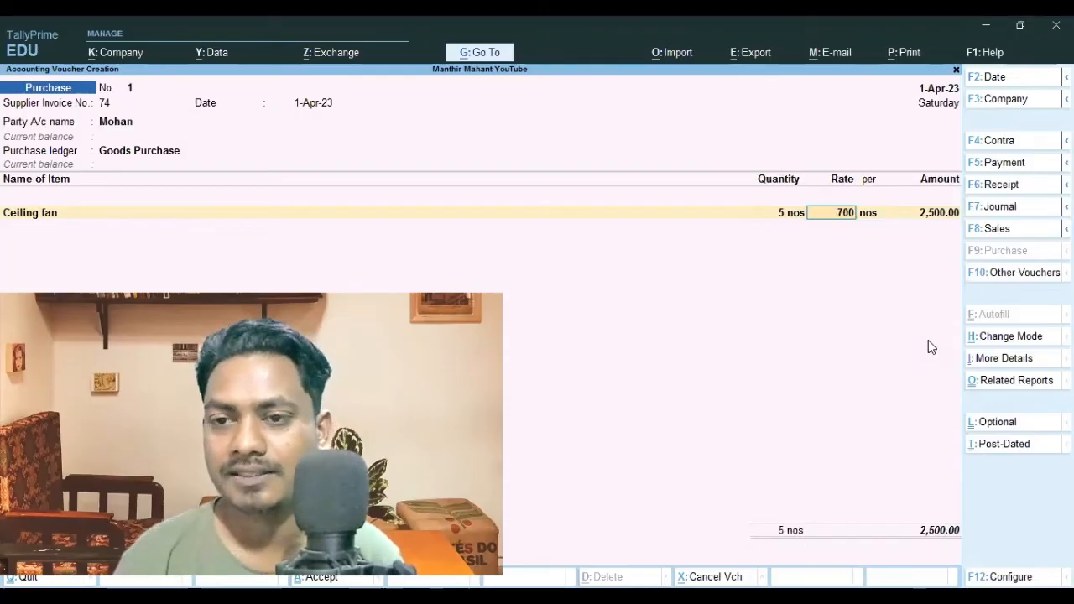
key(Return)
key(Return)
key(Return)
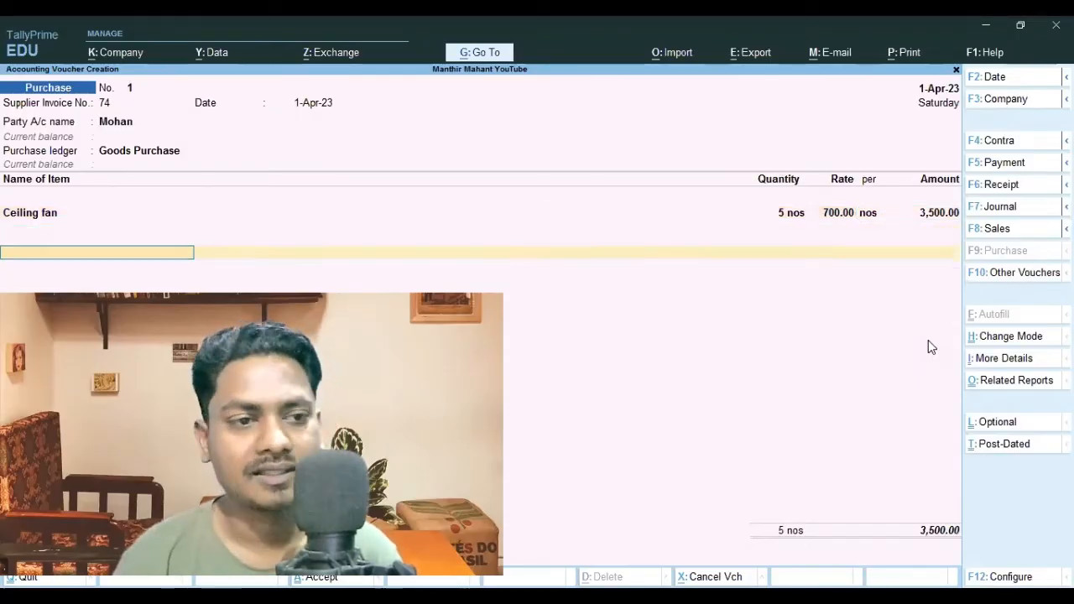
key(BackSpace)
key(Return)
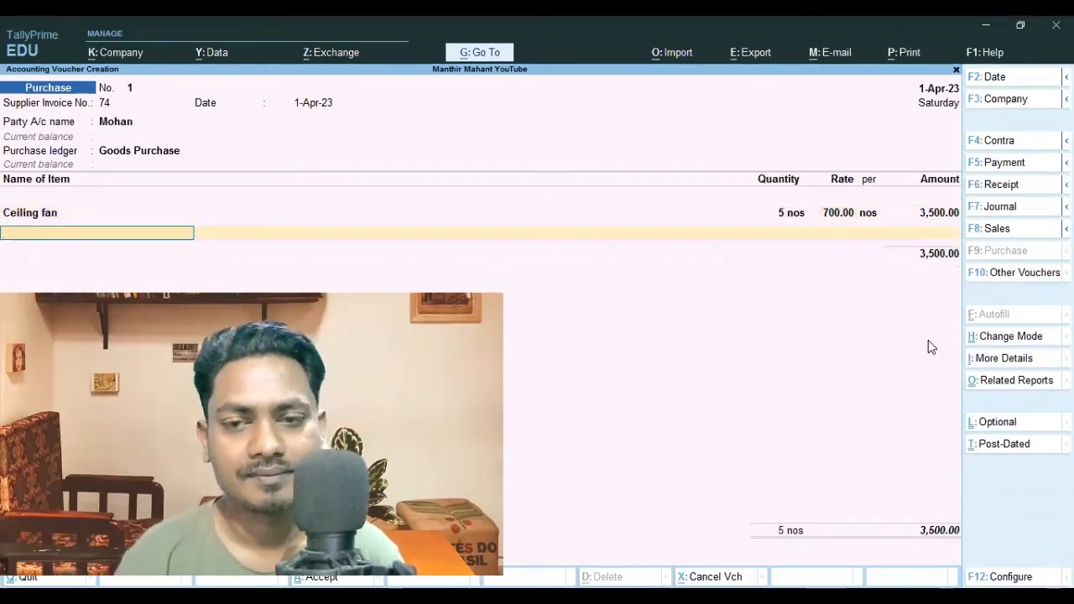
- Add Coffee maker as the second purchase item with a quantity of 10 nos at a rate of 500
key(Down)
key(Down)
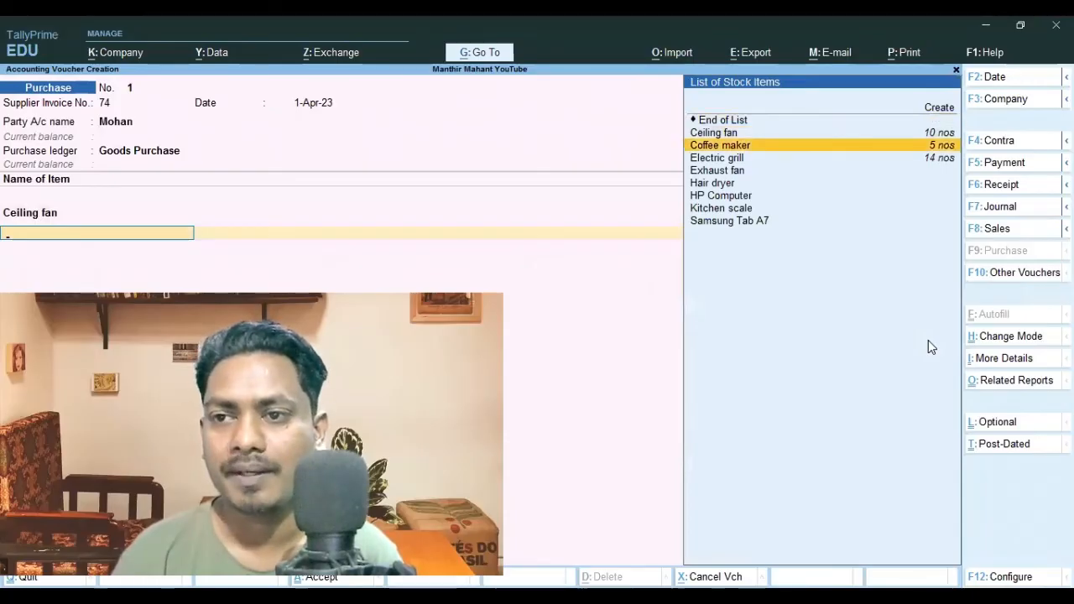
key(Return)
text(10)
key(Return)
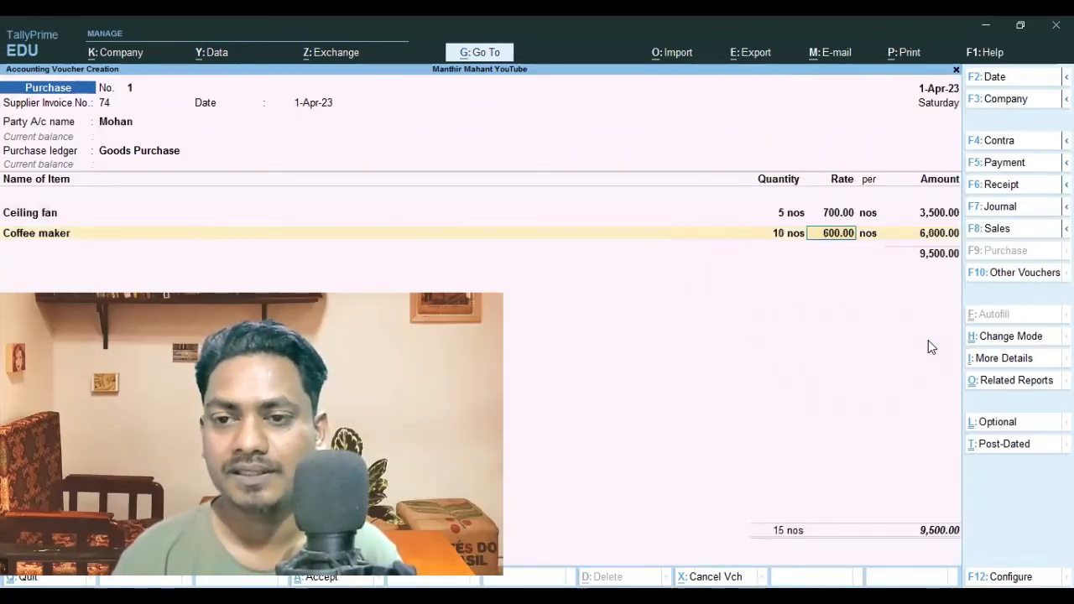
text(500)
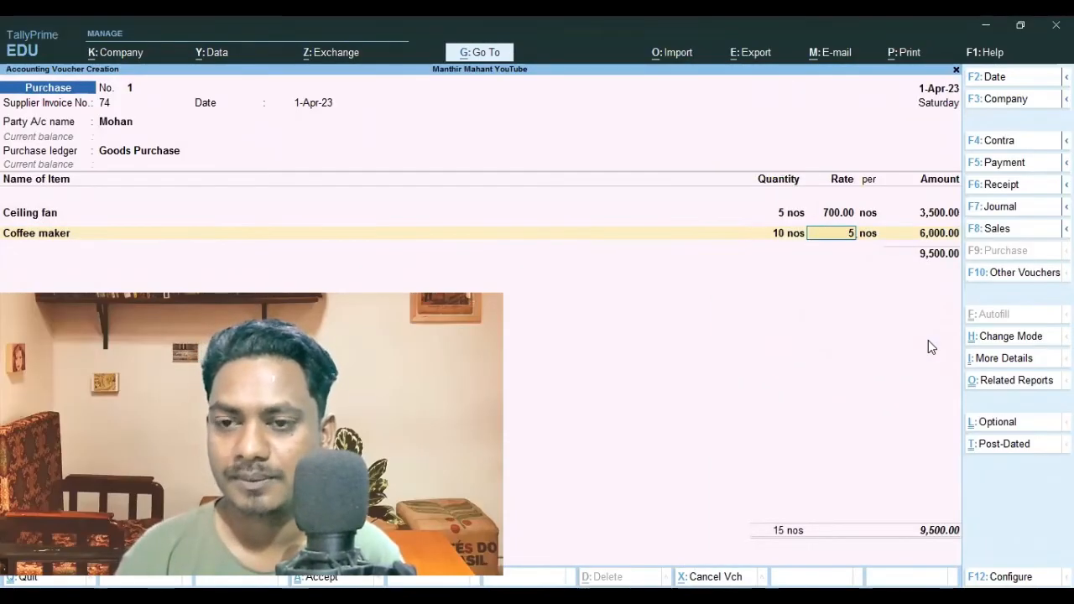
key(Return)
key(Return)
key(Return)
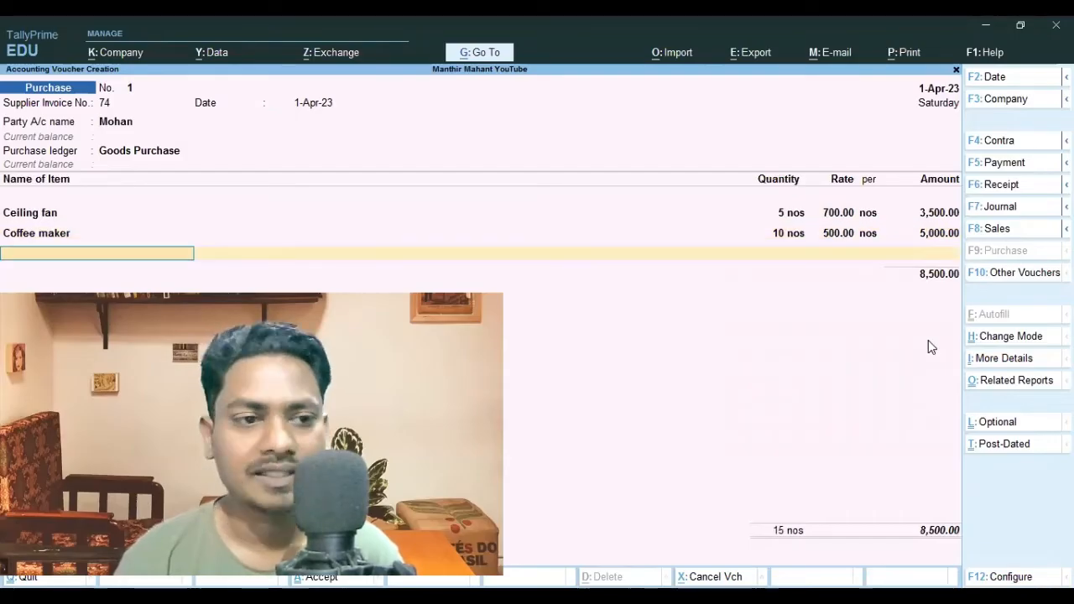
- Add Electric grill as the third purchase item with a quantity of 4 nos at a rate of 900
key(Down)
key(Down)
key(Down)
key(Return)
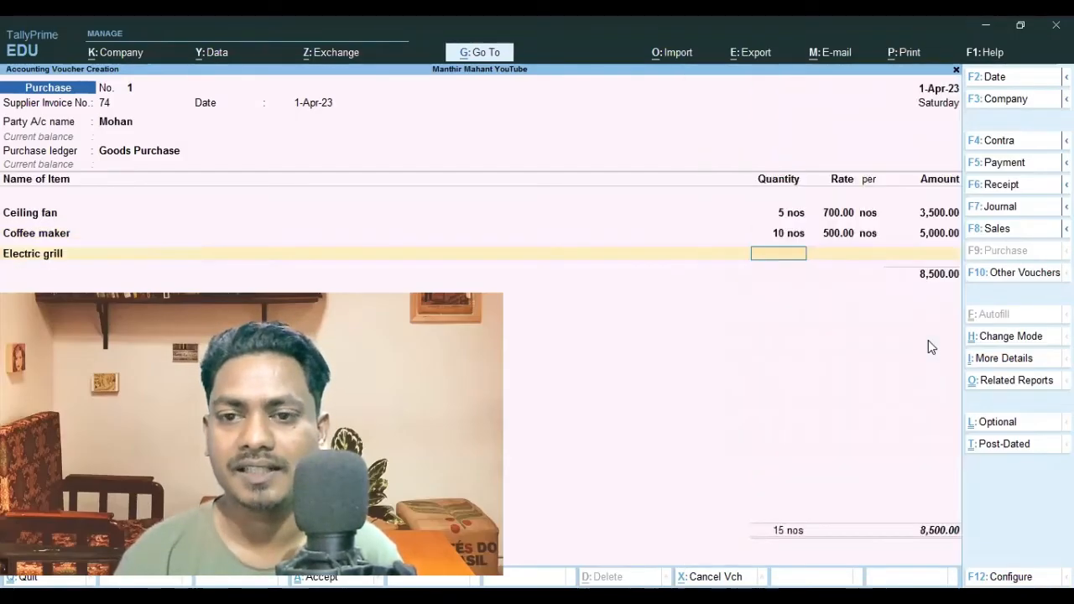
text(4)
key(Return)
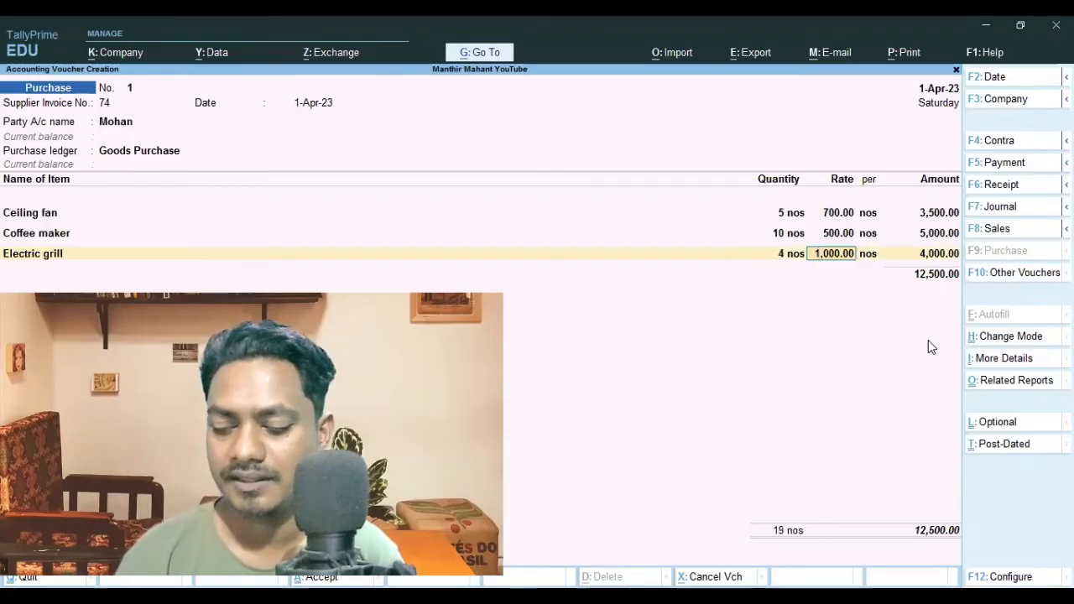
text(900)
key(Return)
key(Return)
key(Return)
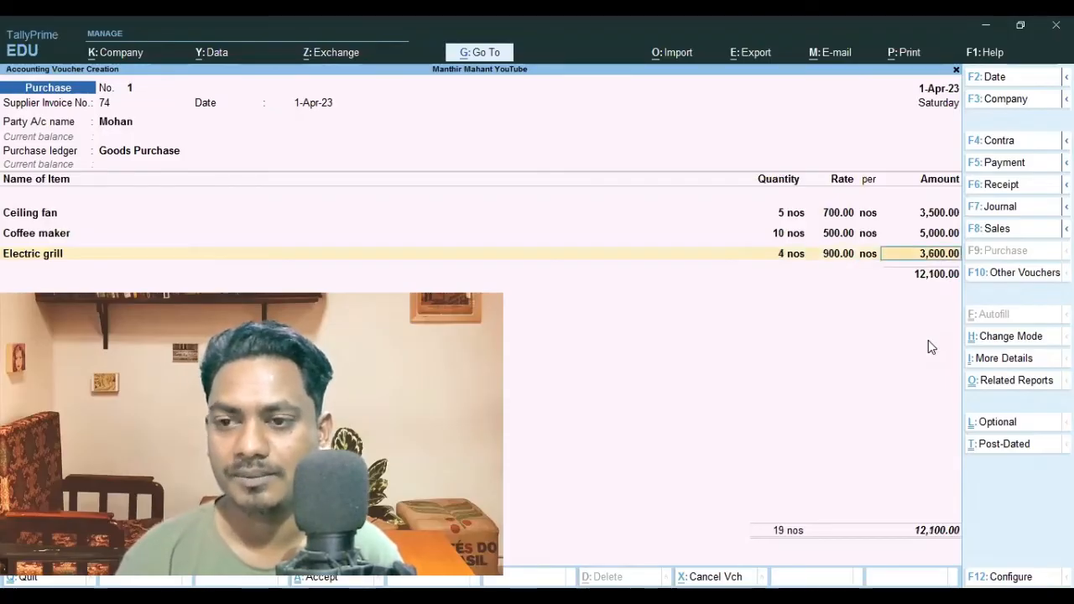
- End the item list, accept the bill-wise details as New Ref 74, and save the purchase voucher
key(Return)
key(Return)
key(Return)
key(Return)
key(Return)
key(Return)
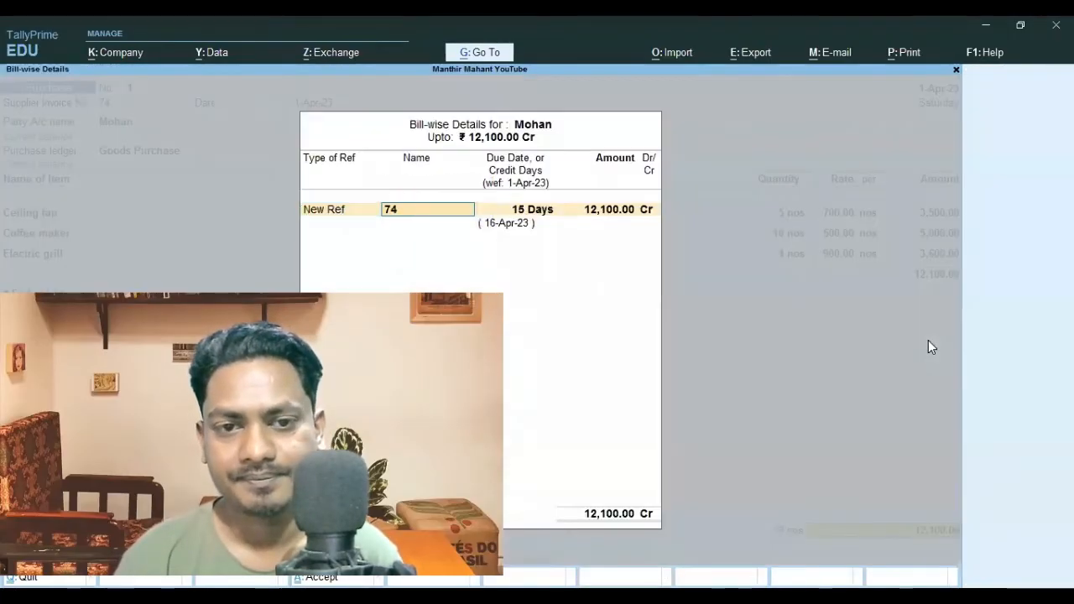
key(Return)
key(Return)
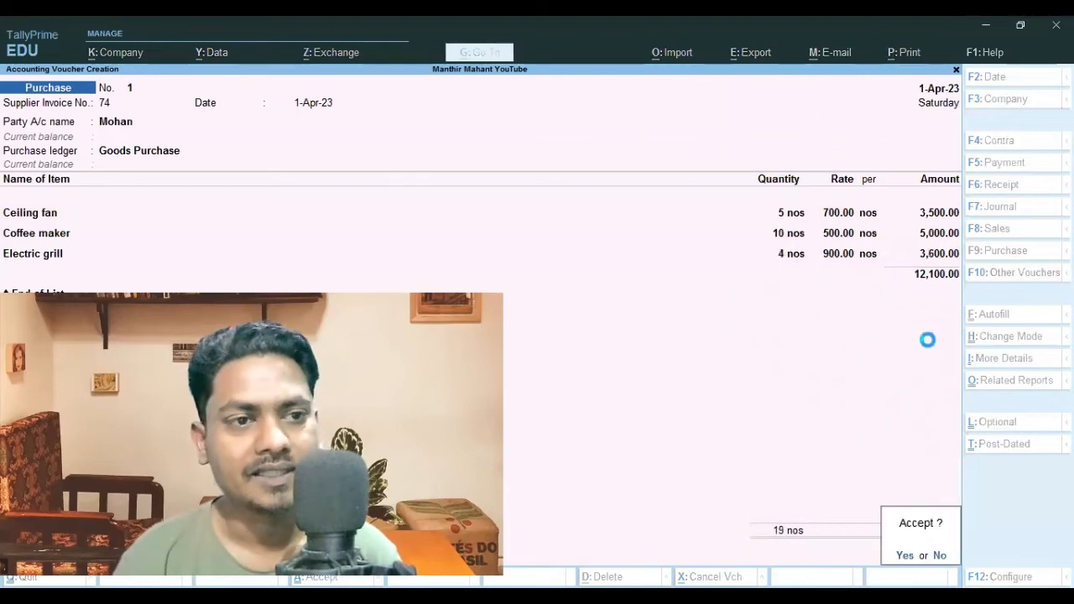
key(Return)
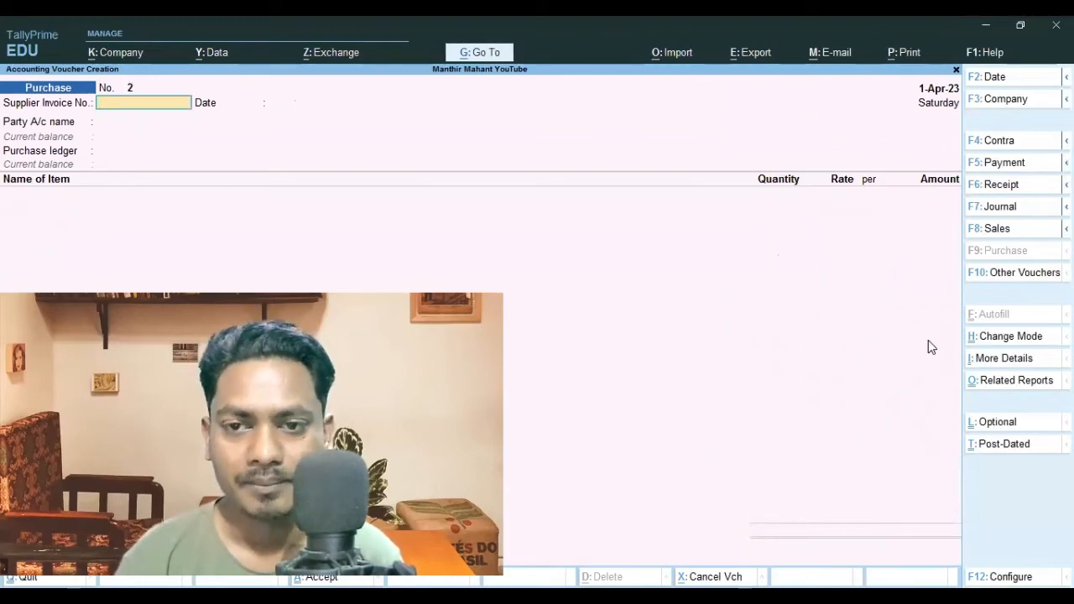
text(9)
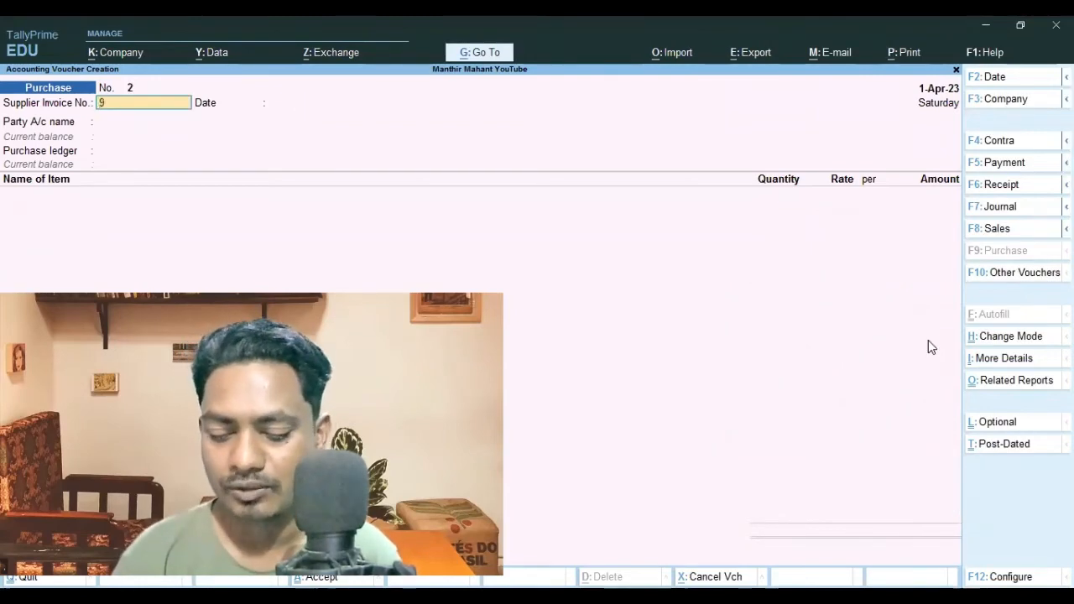
text(5)
key(Return)
key(Return)
key(Down)
key(Down)
key(Down)
key(Down)
key(Return)
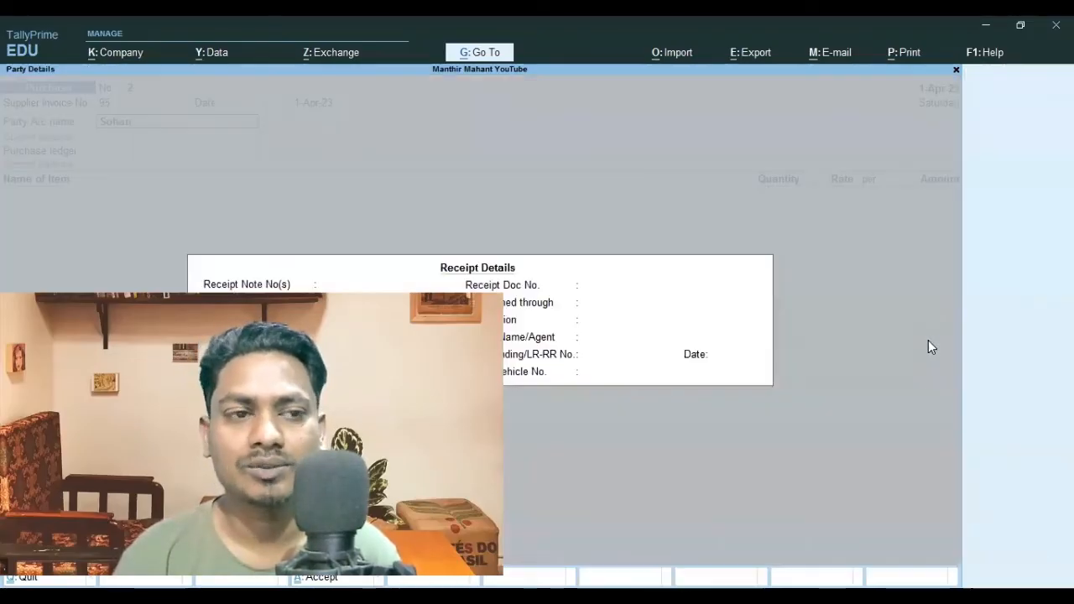
key(ctrl+a)
key(ctrl+a)
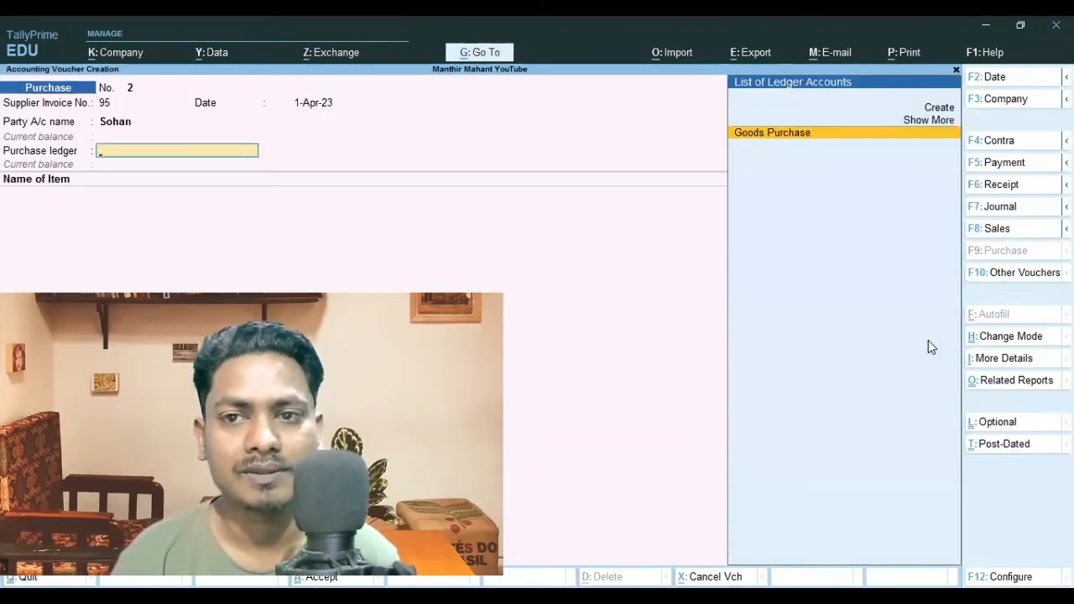
key(Return)
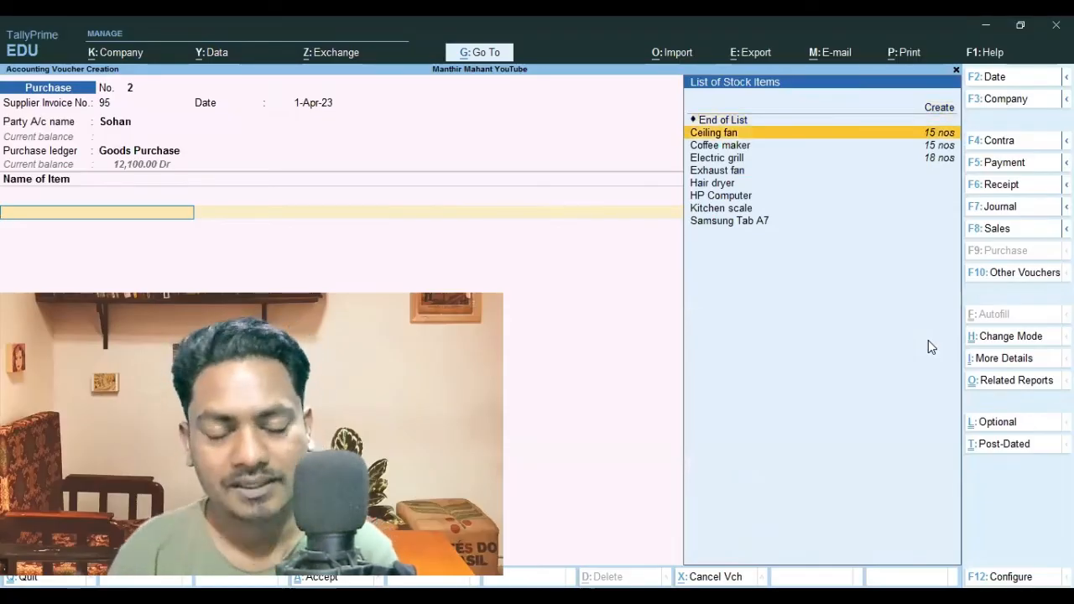
key(Up)
key(Escape)
key(Escape)
- View the Stock Summary of the Electronic Items group from the Gateway of Tally
key(Down)
key(Down)
key(Down)
key(Down)
key(Down)
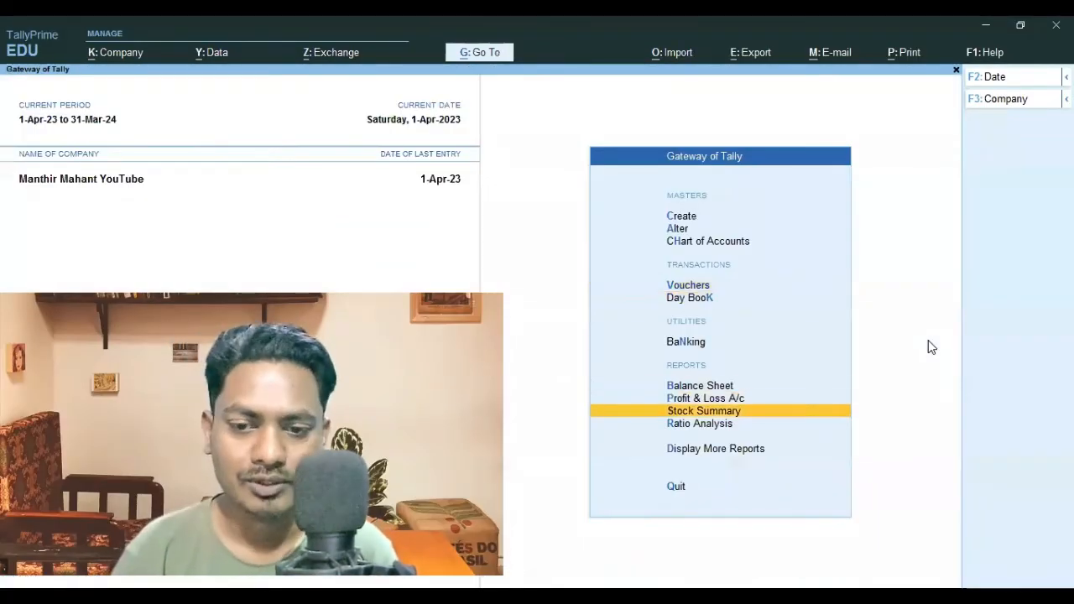
key(Return)
key(Return)
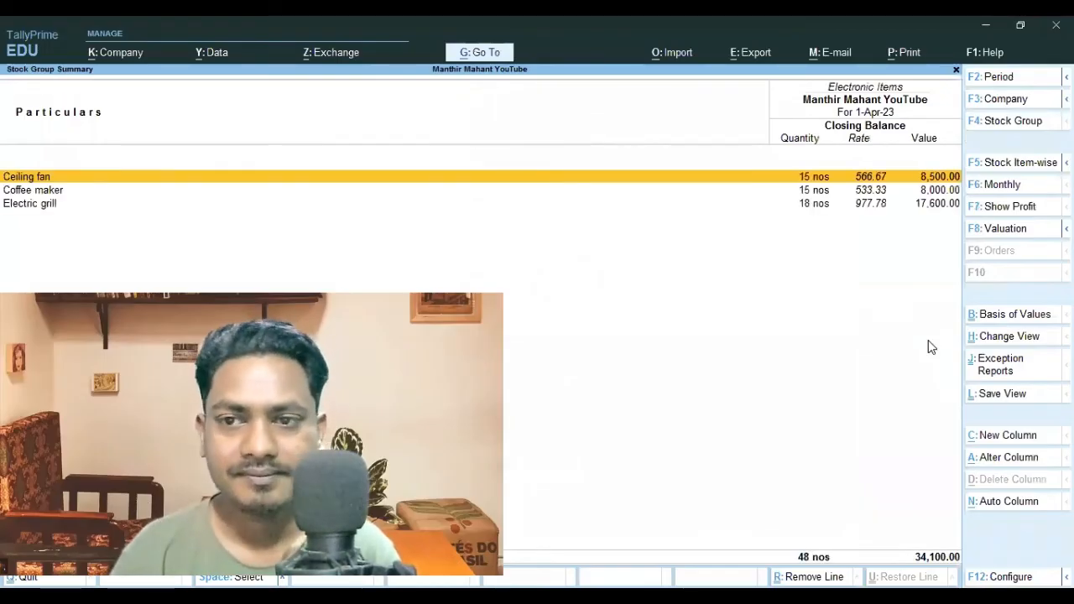
- Examine the Ceiling fan's monthly summary, its April vouchers and the purchase voucher, and return to the Gateway of Tally
key(Return)
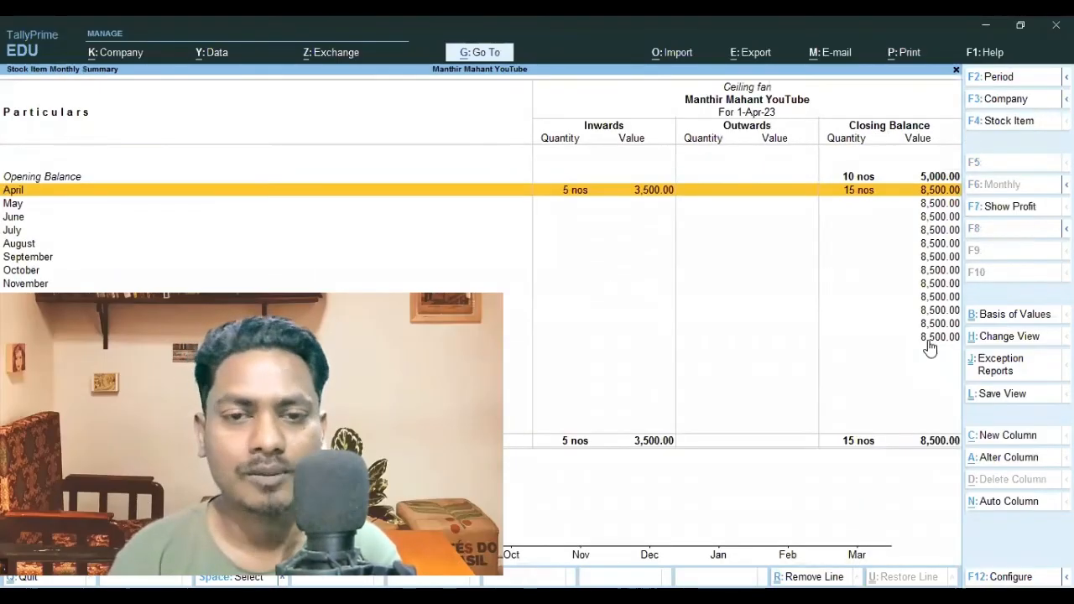
key(Return)
key(Return)
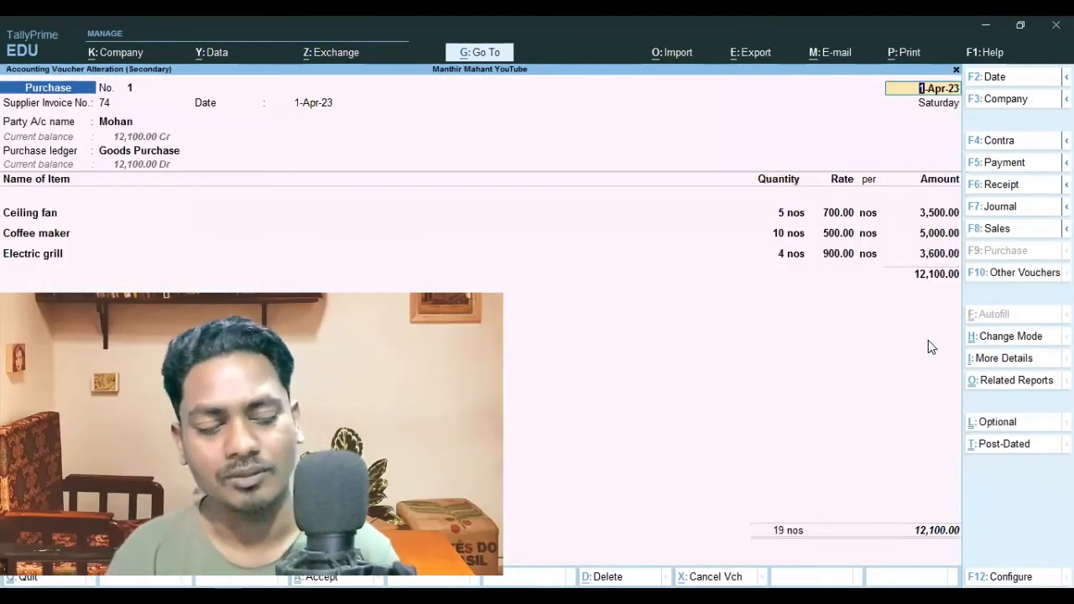
key(Escape)
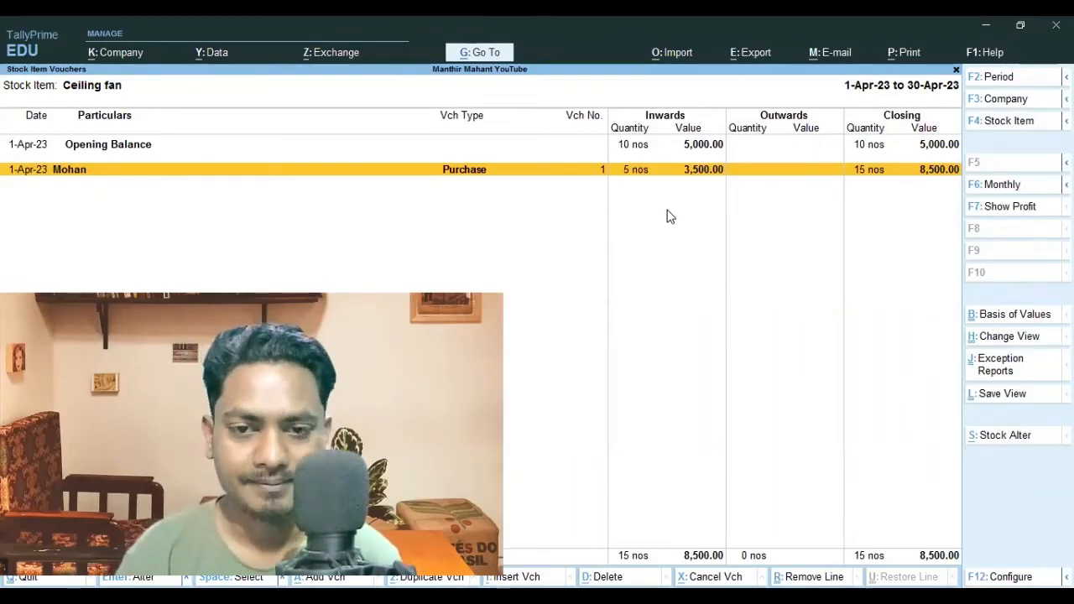
key(Escape)
key(Escape)
key(Escape)
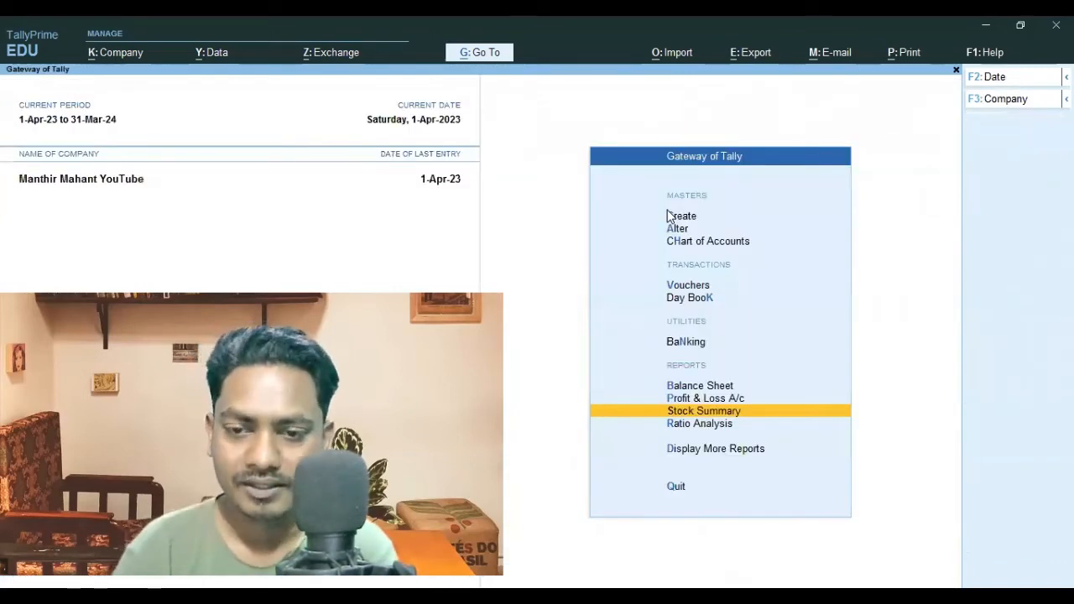
- View the Ceiling fan stock item in master alteration and return to the Gateway of Tally without changing it
key(Up)
key(Up)
key(Up)
key(Up)
key(Up)
key(Up)
key(Up)
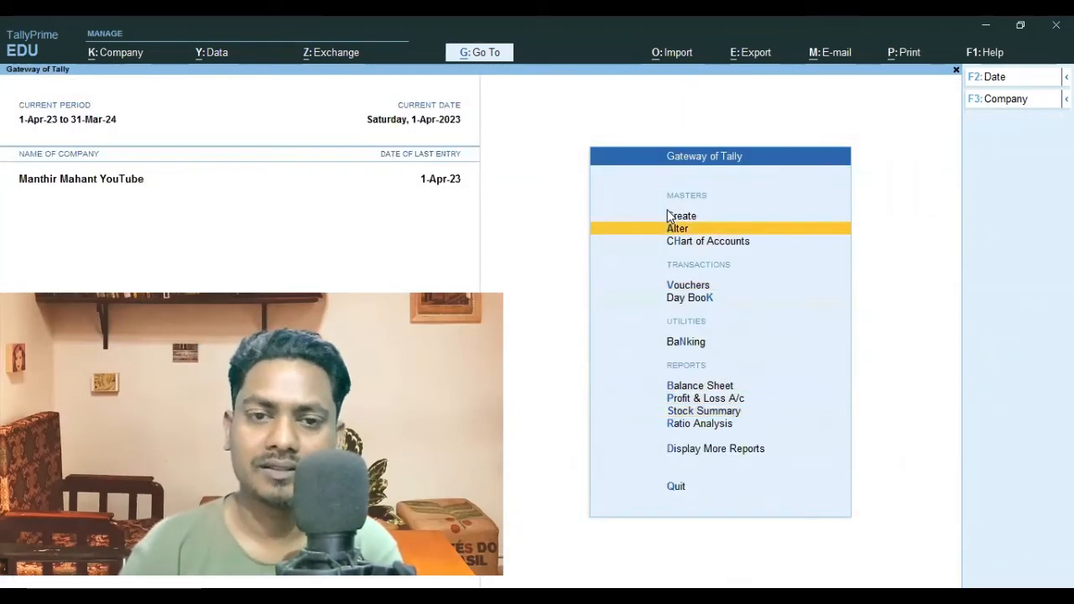
key(Return)
key(Down)
key(Down)
key(Down)
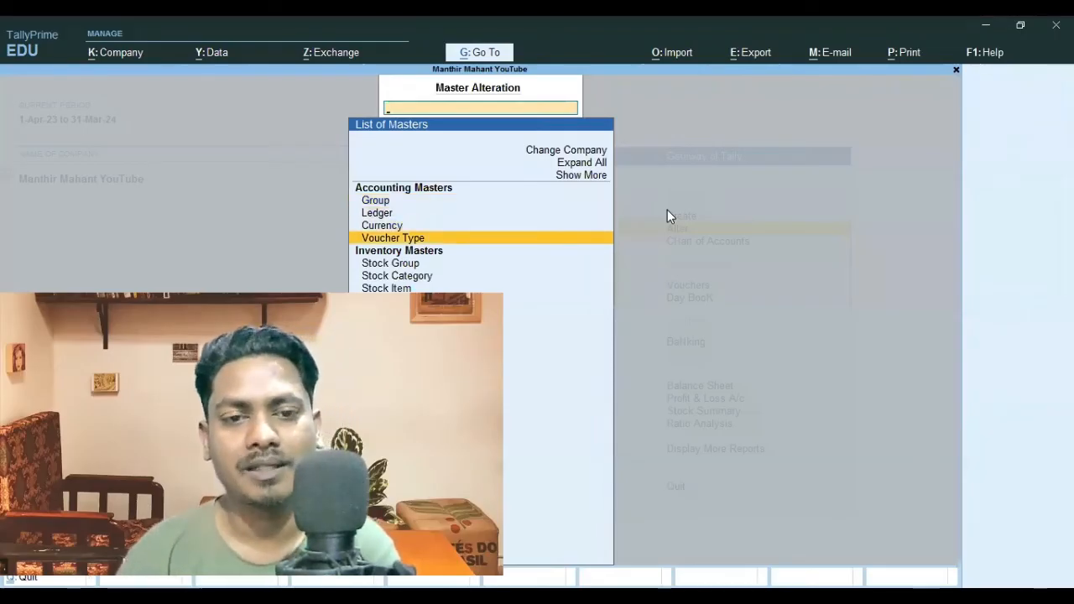
key(Down)
key(Down)
key(Down)
key(Return)
key(Return)
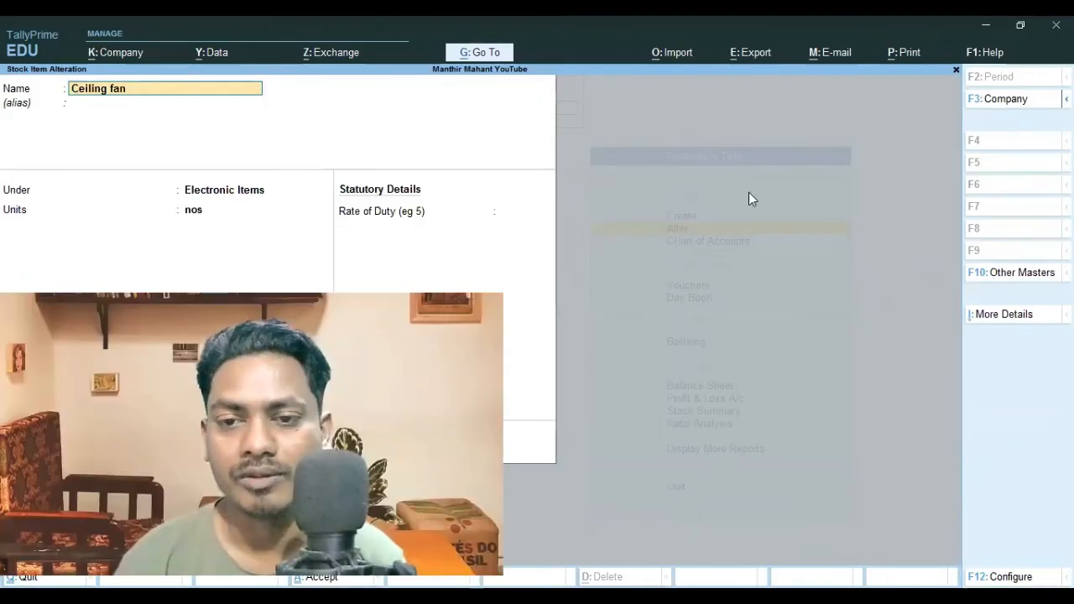
key(Escape)
key(Escape)
key(Escape)
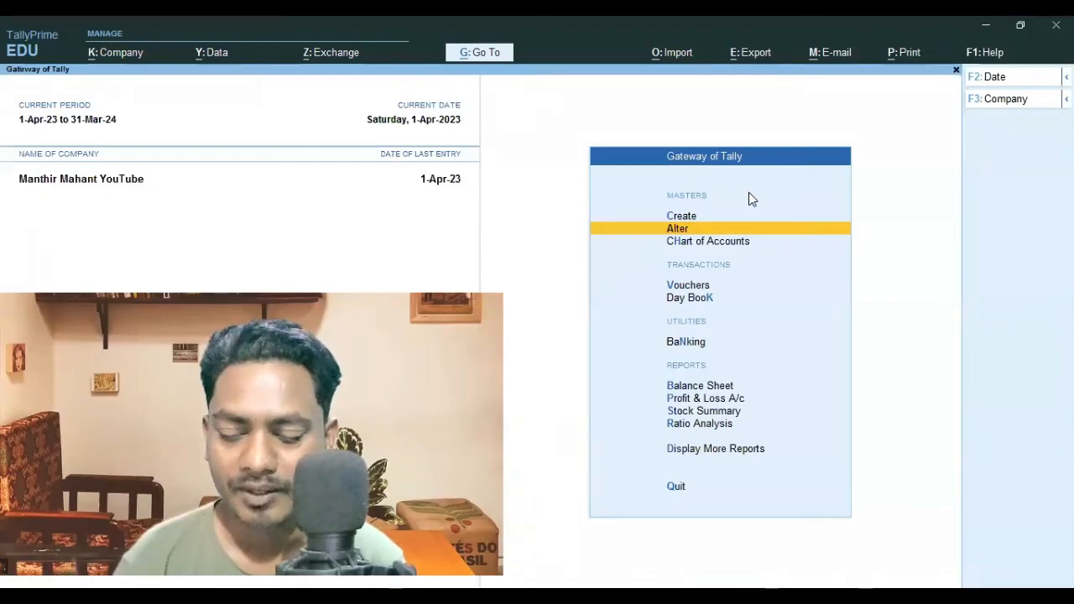